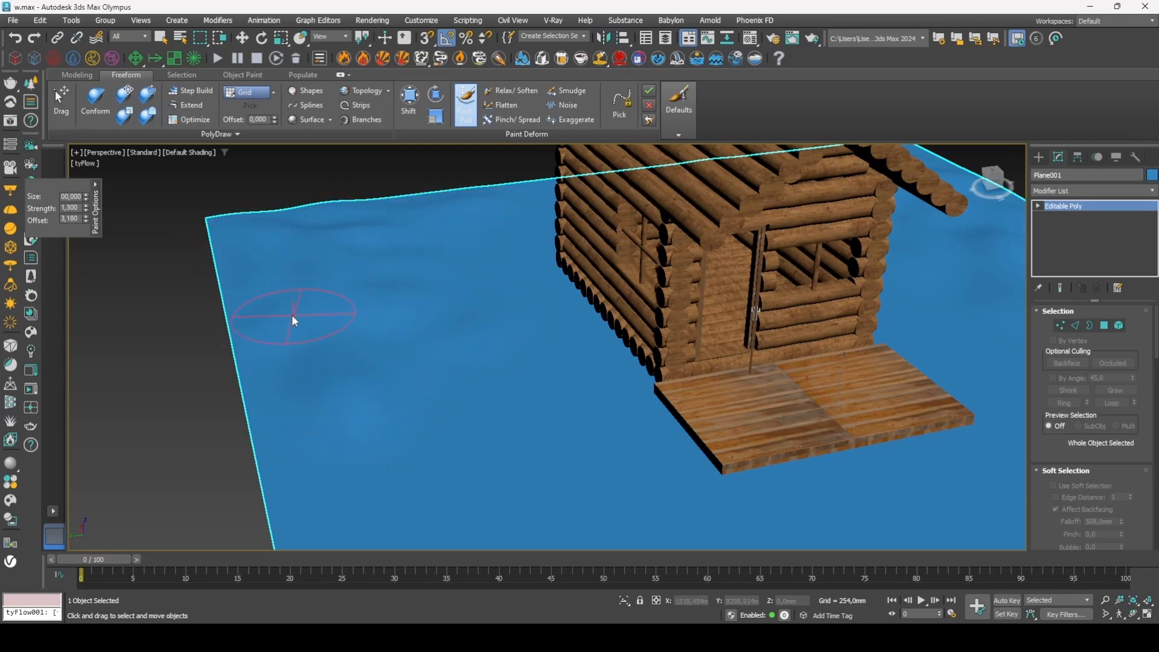
# Sculpt bumps along the terrain plane's left side with the Push/Pull brush, using strength 1,320 and offset 4,300.
pyautogui.click(86, 206)
pyautogui.moveTo(303, 266)
pyautogui.mouseDown()
pyautogui.moveTo(251, 270)
pyautogui.moveTo(352, 284)
pyautogui.moveTo(256, 246)
pyautogui.mouseUp()
pyautogui.click(86, 216)
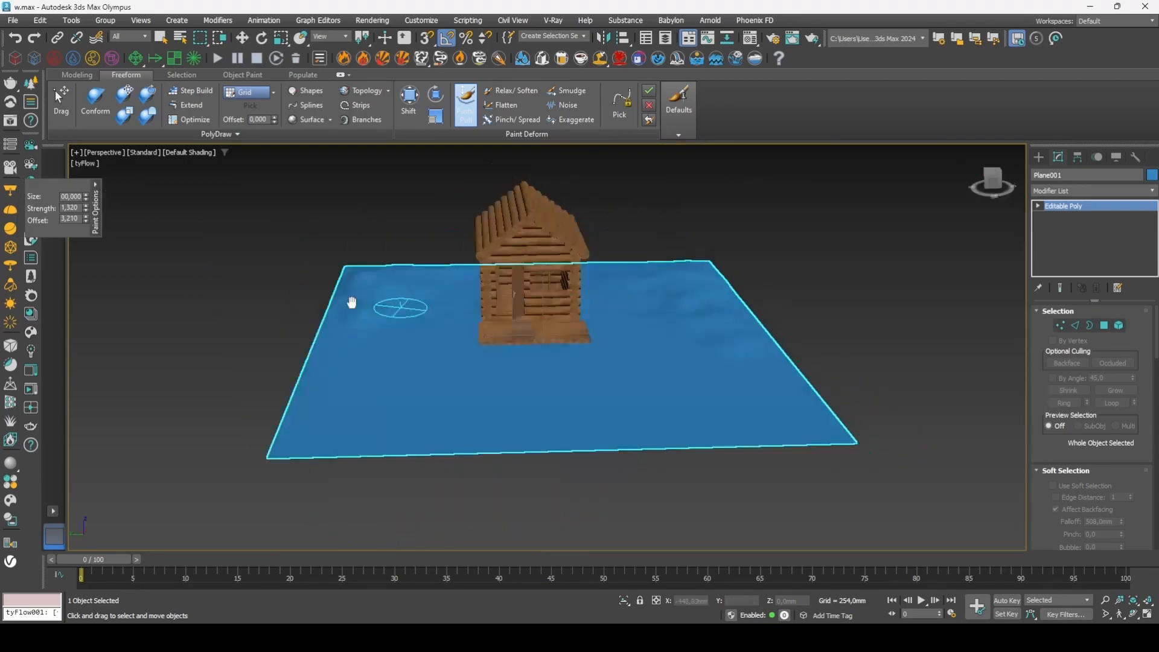
pyautogui.scroll(5, 387, 311)
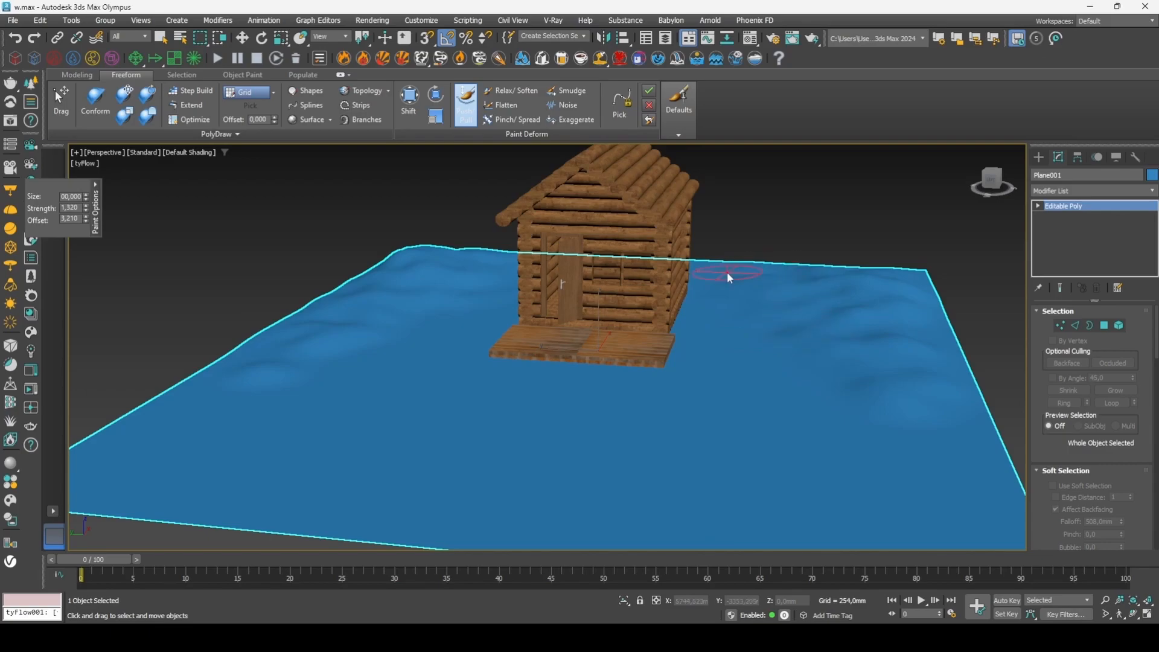
pyautogui.moveTo(339, 373); pyautogui.dragTo(258, 402)
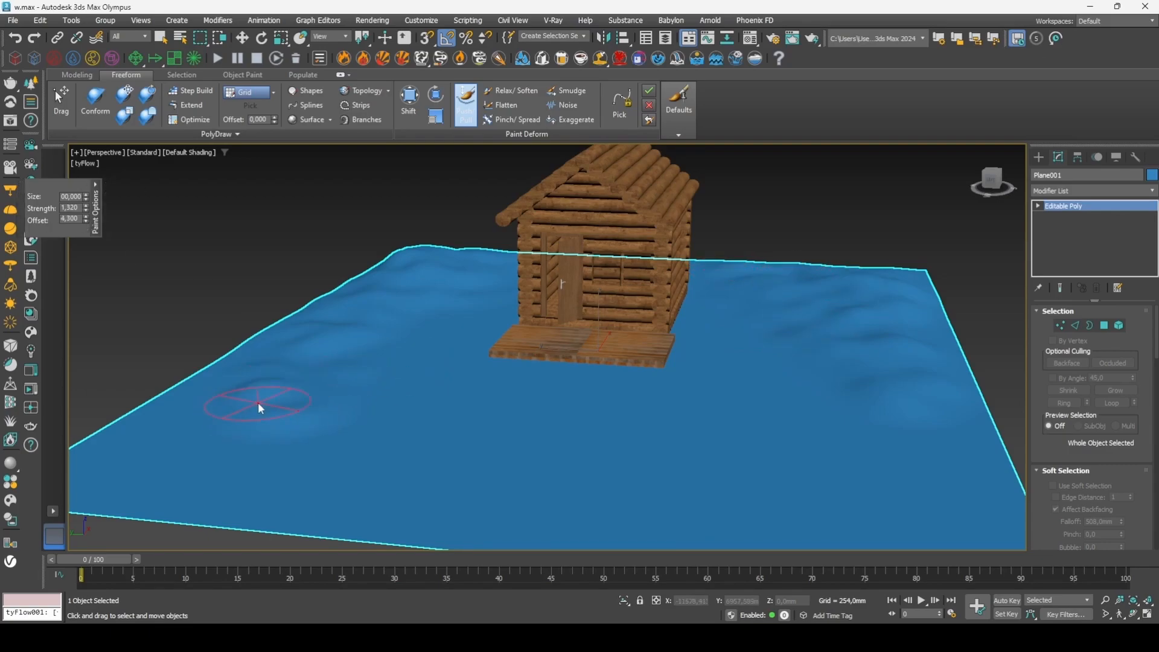
pyautogui.click(86, 195)
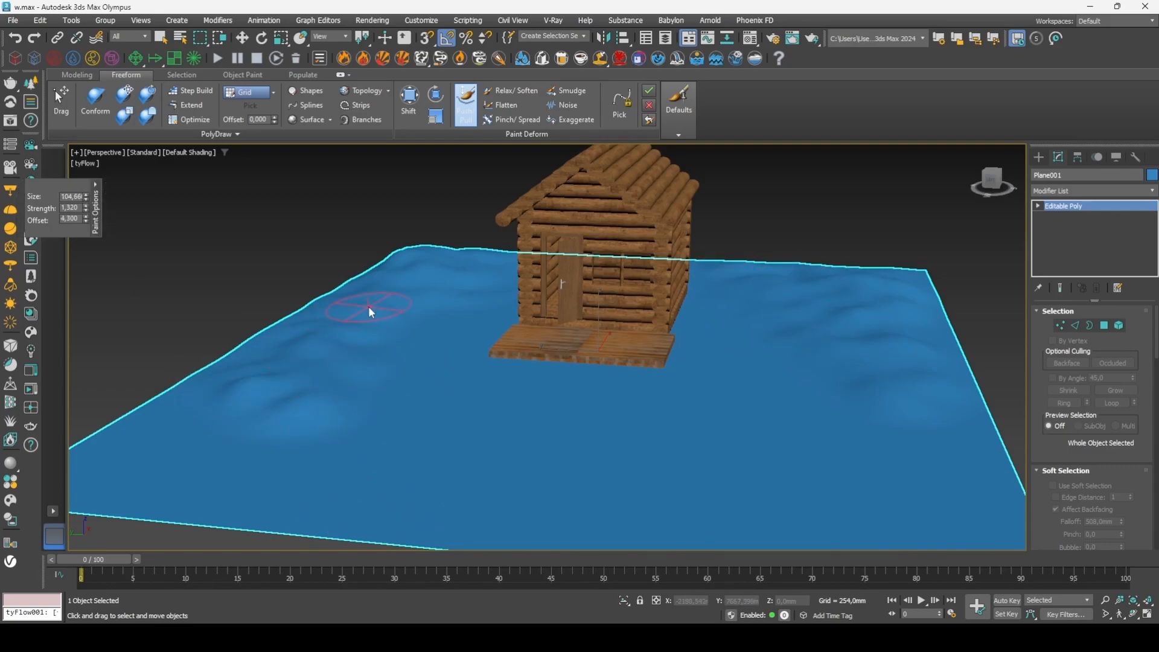
# Switch the terrain plane to vertex editing with soft selection on and select a vertex on the ground right of the deck.
pyautogui.click(1060, 326)
pyautogui.scroll(-3, 1065, 401)
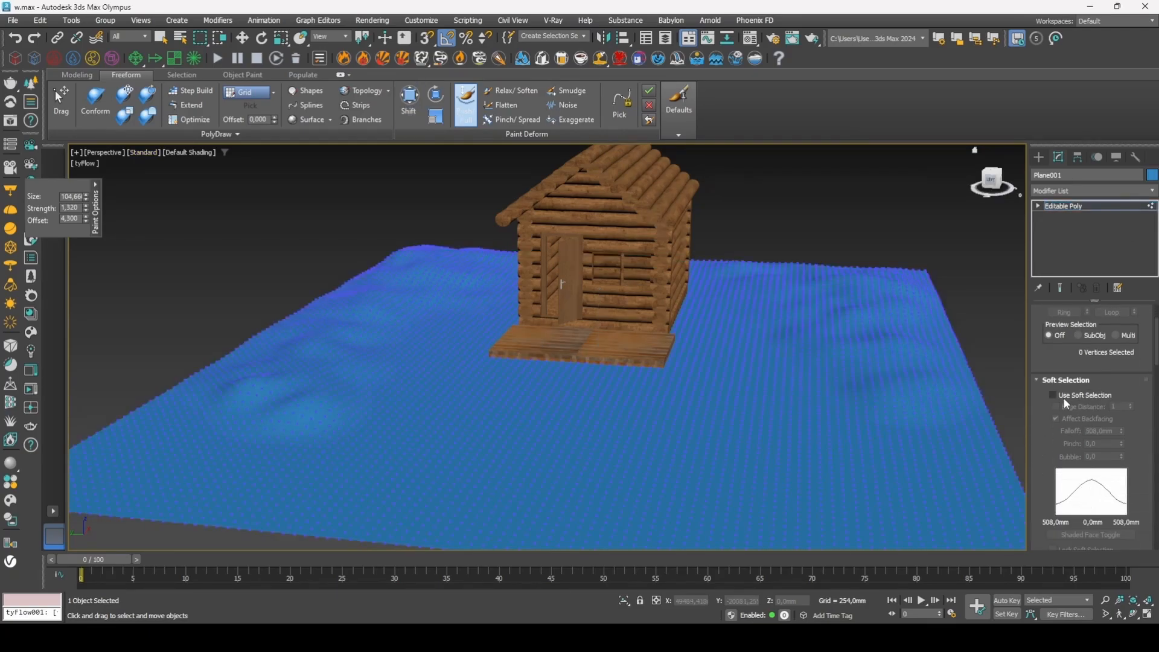
pyautogui.click(1065, 402)
pyautogui.press('w')
pyautogui.click(791, 414)
pyautogui.keyDown('alt'); pyautogui.moveTo(982, 412); pyautogui.dragTo(668, 343, button='middle'); pyautogui.keyUp('alt')
pyautogui.press('F4')
pyautogui.press('F4')
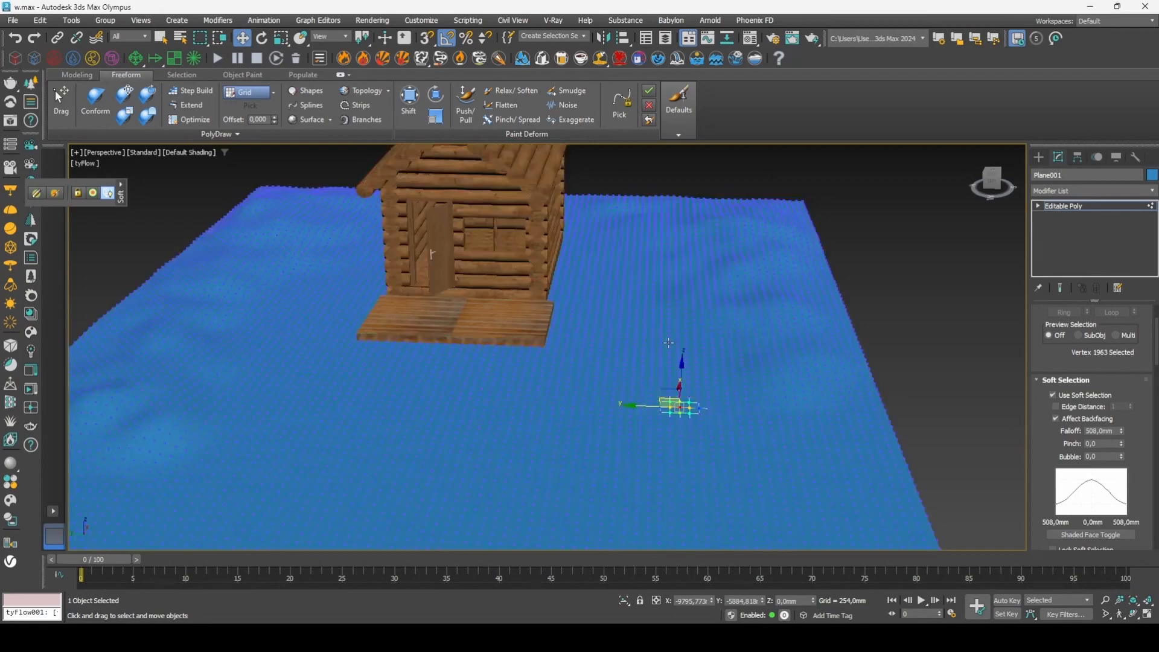
# Widen the soft selection falloff to about 2458,7 mm and raise the selected ground area slightly.
pyautogui.scroll(-2, 669, 343)
pyautogui.moveTo(1121, 430); pyautogui.dragTo(1117, 202)
pyautogui.scroll(4, 798, 338)
pyautogui.keyDown('alt'); pyautogui.moveTo(799, 338); pyautogui.dragTo(718, 270, button='middle'); pyautogui.keyUp('alt')
pyautogui.moveTo(622, 303); pyautogui.dragTo(623, 289)
pyautogui.keyDown('alt'); pyautogui.moveTo(623, 288); pyautogui.dragTo(622, 305, button='middle'); pyautogui.keyUp('alt')
# Raise more hills in the ground on the right side of the cabin by lifting soft-selected vertices.
pyautogui.click(639, 270)
pyautogui.moveTo(639, 237); pyautogui.dragTo(646, 184)
pyautogui.click(643, 209)
pyautogui.keyDown('alt'); pyautogui.moveTo(649, 254); pyautogui.dragTo(592, 266, button='middle'); pyautogui.keyUp('alt')
pyautogui.click(662, 312)
pyautogui.moveTo(662, 270); pyautogui.dragTo(660, 253)
pyautogui.keyDown('alt'); pyautogui.moveTo(682, 293); pyautogui.dragTo(712, 317, button='middle'); pyautogui.keyUp('alt')
# Lift three low rises across the far part of the terrain on the cabin's right side.
pyautogui.click(560, 252)
pyautogui.moveTo(558, 219); pyautogui.dragTo(558, 208)
pyautogui.click(634, 236)
pyautogui.moveTo(634, 207); pyautogui.dragTo(635, 195)
pyautogui.click(732, 250)
pyautogui.moveTo(735, 217); pyautogui.dragTo(734, 206)
# Raise a mound near the terrain's left edge by lifting a soft-selected vertex.
pyautogui.keyDown('alt'); pyautogui.moveTo(559, 332); pyautogui.dragTo(701, 287, button='middle'); pyautogui.keyUp('alt')
pyautogui.click(340, 298)
pyautogui.moveTo(340, 290); pyautogui.dragTo(285, 283)
pyautogui.click(284, 330)
pyautogui.click(314, 313)
pyautogui.scroll(3, 314, 311)
pyautogui.keyDown('alt'); pyautogui.moveTo(313, 311); pyautogui.dragTo(323, 323, button='middle'); pyautogui.keyUp('alt')
pyautogui.moveTo(311, 289); pyautogui.dragTo(311, 279)
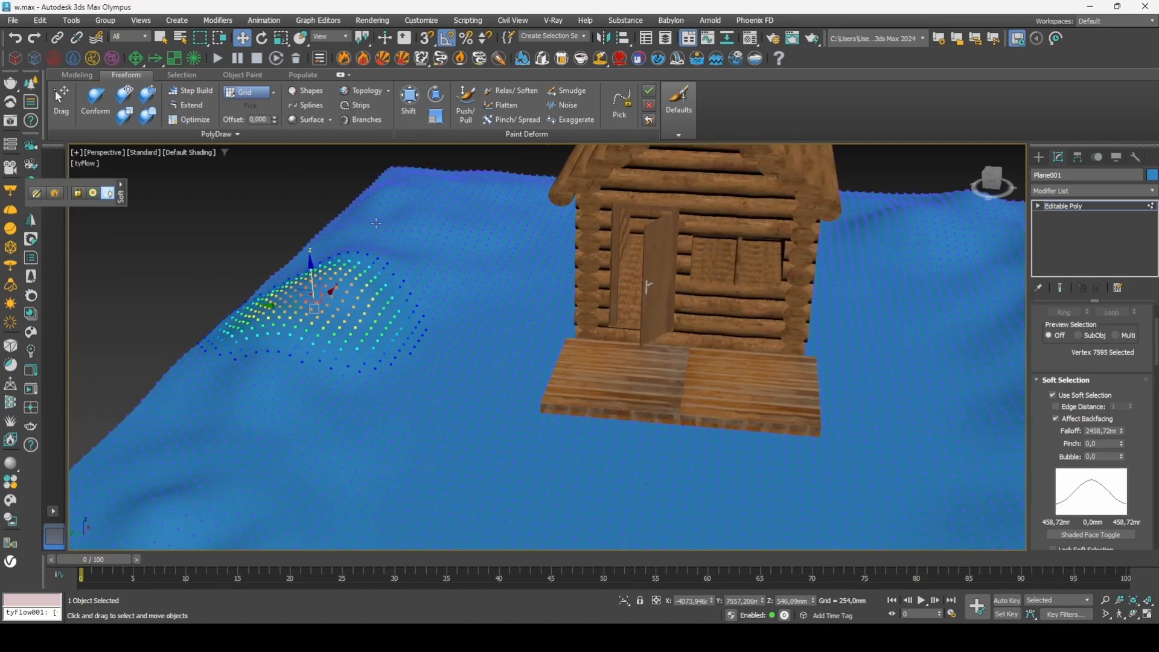
# Increase the soft selection falloff and lift broader hills between the cabin's left side and the terrain's far left corner.
pyautogui.moveTo(1121, 431); pyautogui.dragTo(1120, 290)
pyautogui.moveTo(385, 283); pyautogui.dragTo(385, 270)
pyautogui.click(443, 194)
pyautogui.moveTo(481, 186); pyautogui.dragTo(481, 173)
pyautogui.keyDown('alt'); pyautogui.moveTo(459, 254); pyautogui.dragTo(483, 305, button='middle'); pyautogui.keyUp('alt')
pyautogui.moveTo(483, 305); pyautogui.dragTo(631, 305, button='middle')
pyautogui.click(158, 246)
pyautogui.moveTo(212, 217); pyautogui.dragTo(212, 203)
# Reduce the falloff to about 3388,1 mm and raise three more mounds across the terrain's left side.
pyautogui.moveTo(1121, 431); pyautogui.dragTo(1118, 462)
pyautogui.moveTo(164, 211); pyautogui.dragTo(164, 198)
pyautogui.click(272, 245)
pyautogui.moveTo(269, 210); pyautogui.dragTo(269, 196)
pyautogui.click(213, 333)
pyautogui.moveTo(212, 301); pyautogui.dragTo(210, 288)
# Lift gentle rises in the ground at the front of the terrain, ahead of the deck.
pyautogui.click(280, 469)
pyautogui.moveTo(277, 456); pyautogui.dragTo(277, 446)
pyautogui.click(461, 442)
pyautogui.click(488, 481)
pyautogui.moveTo(475, 441); pyautogui.dragTo(475, 431)
pyautogui.keyDown('alt'); pyautogui.moveTo(553, 352); pyautogui.dragTo(911, 343, button='middle'); pyautogui.keyUp('alt')
# Adjust soft-selected areas along the terrain's right edge and left of the cabin for more height variation.
pyautogui.click(725, 430)
pyautogui.click(663, 300)
pyautogui.click(818, 297)
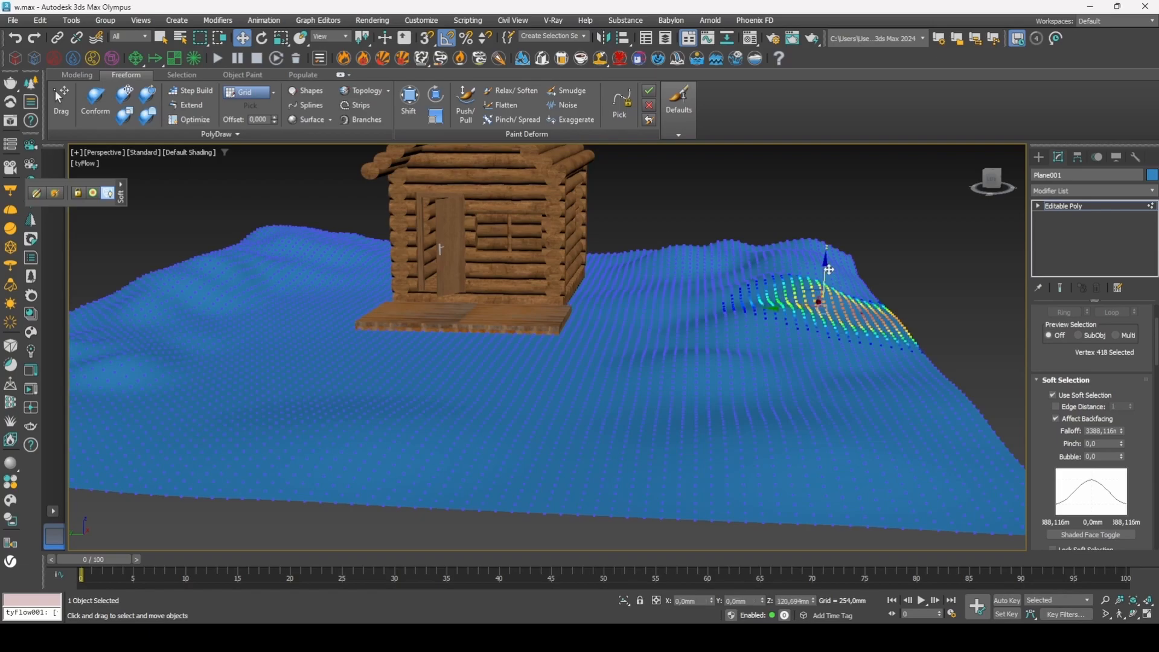
pyautogui.click(263, 295)
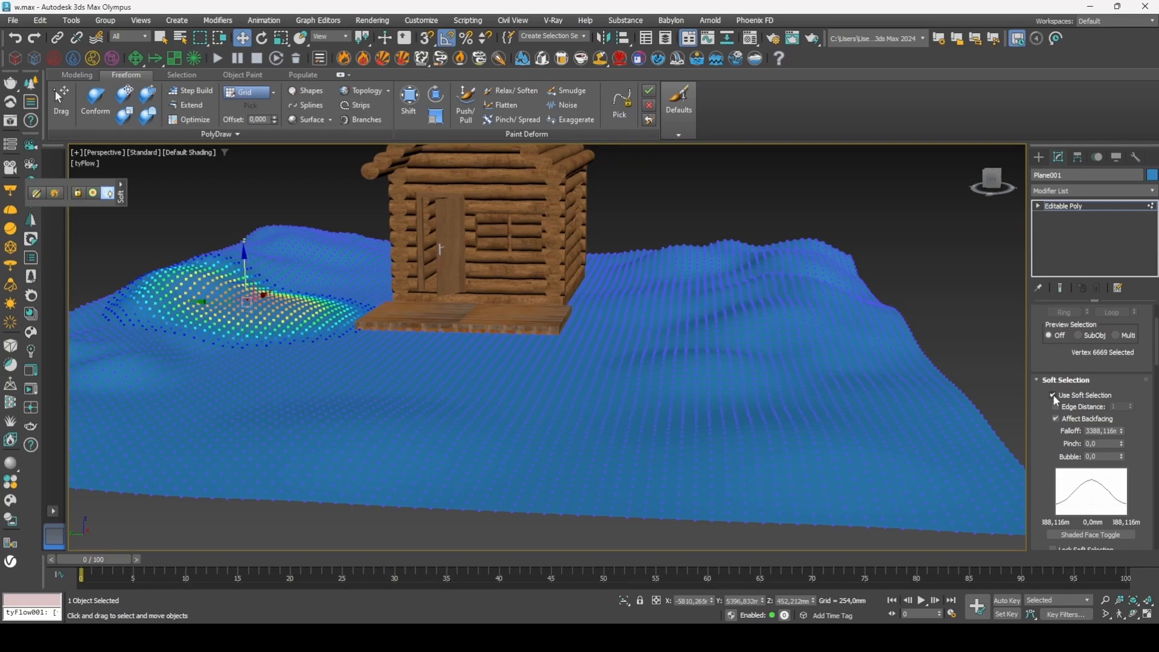
# Turn off soft selection, collapse the modeling ribbon and leave the terrain's vertex editing.
pyautogui.click(1053, 395)
pyautogui.scroll(3, 761, 359)
pyautogui.moveTo(761, 359); pyautogui.dragTo(779, 393, button='middle')
pyautogui.click(341, 75)
pyautogui.scroll(-4, 621, 207)
pyautogui.keyDown('alt'); pyautogui.moveTo(622, 207); pyautogui.dragTo(638, 342, button='middle'); pyautogui.keyUp('alt')
pyautogui.scroll(3, 1088, 303)
pyautogui.click(1060, 264)
# Save the scene.
pyautogui.click(755, 242)
pyautogui.keyDown('alt'); pyautogui.moveTo(646, 265); pyautogui.dragTo(707, 221, button='middle'); pyautogui.keyUp('alt')
pyautogui.click(13, 20)
pyautogui.click(37, 110)
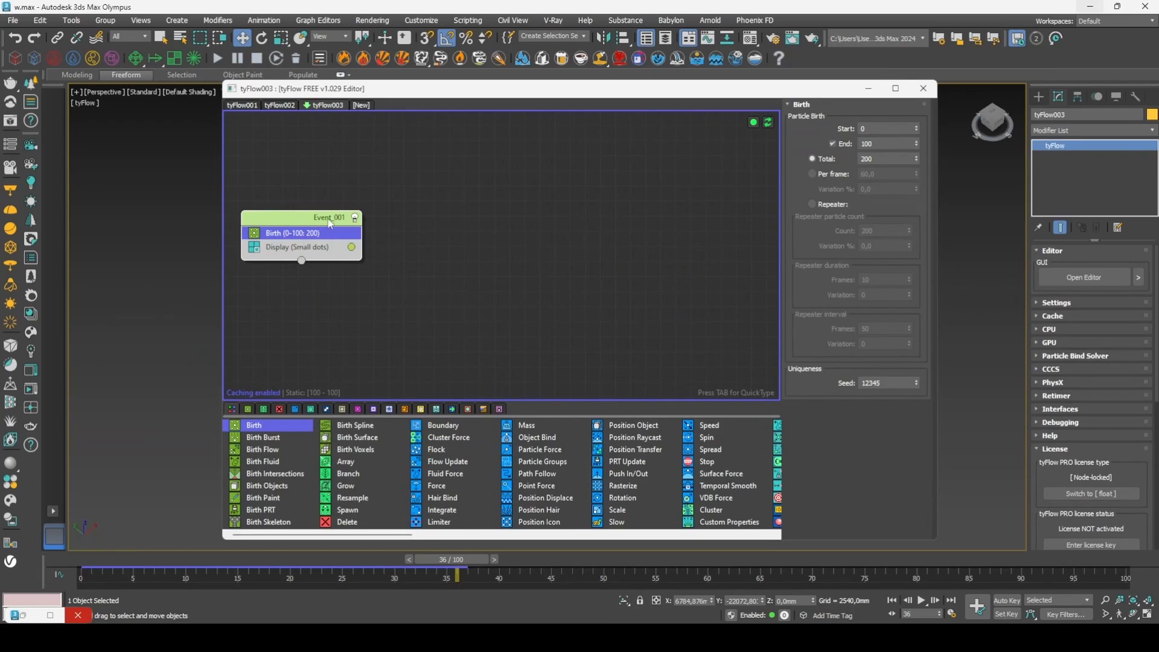
# Rename the tyFlow003 event to snow and set its Birth end frame to 0.
pyautogui.rightClick(330, 223)
pyautogui.click(370, 275)
pyautogui.write('snow')
pyautogui.press('Return')
pyautogui.write('0')
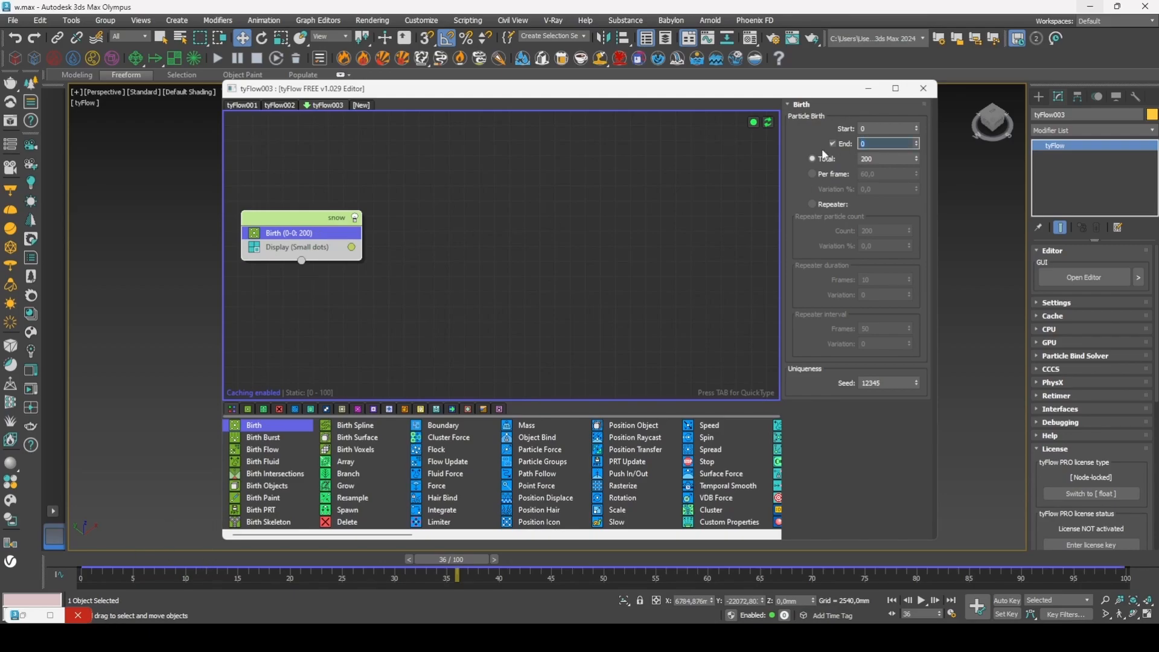
pyautogui.click(210, 30)
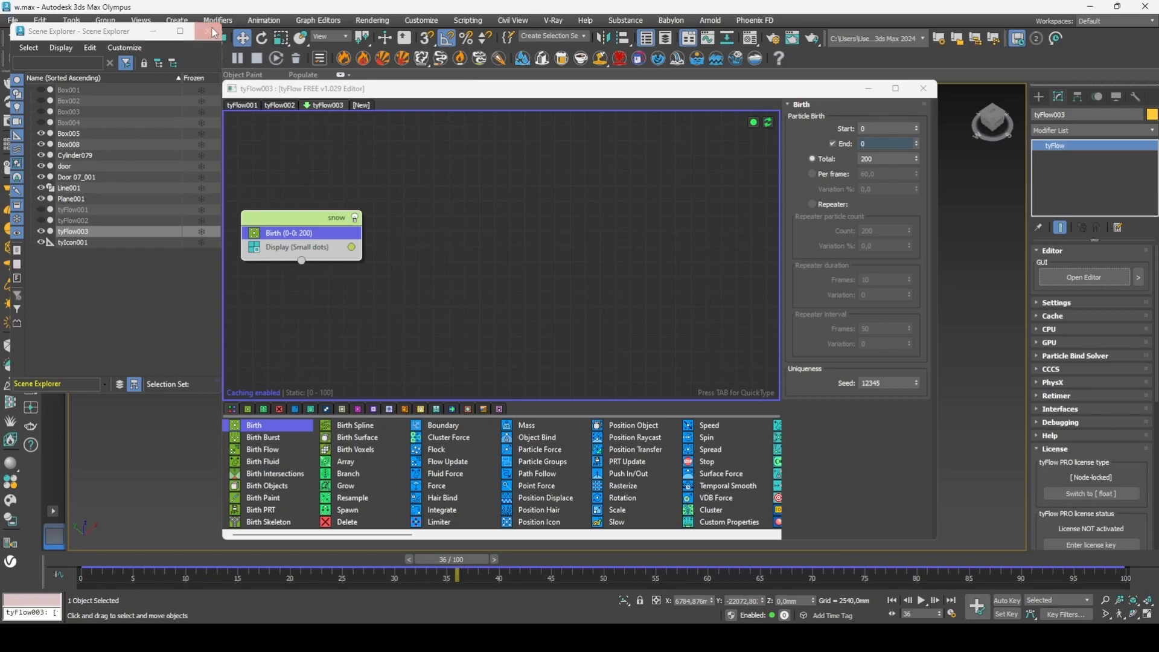
# Set the snow event's Display operator to the Sprites display mode.
pyautogui.click(309, 250)
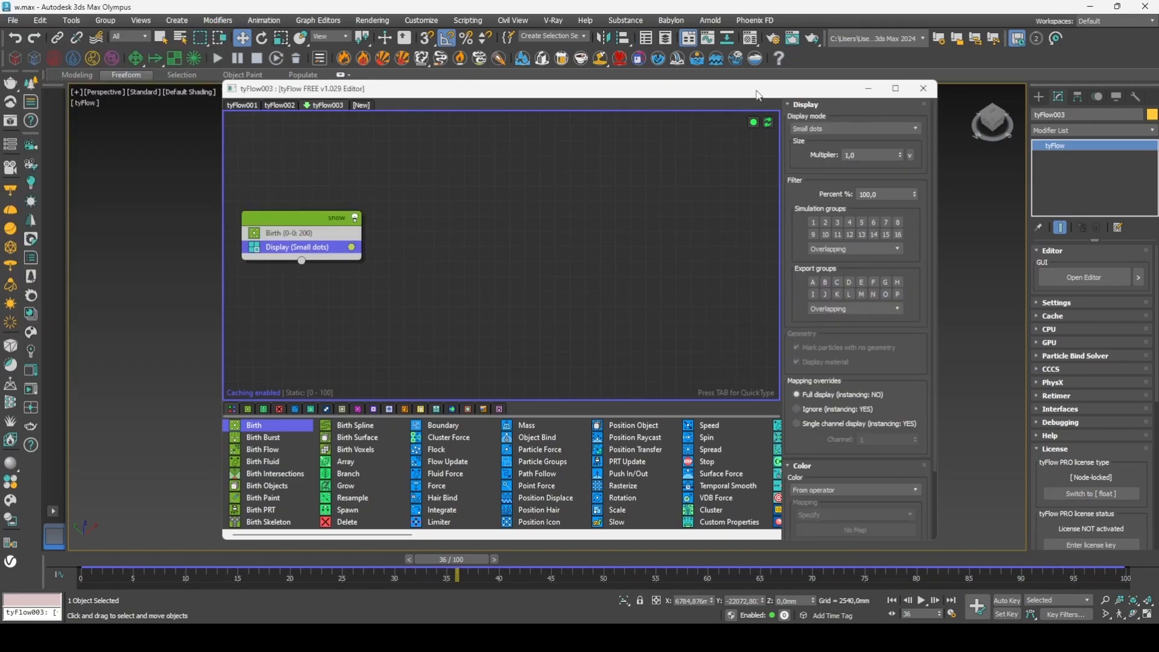
pyautogui.click(815, 130)
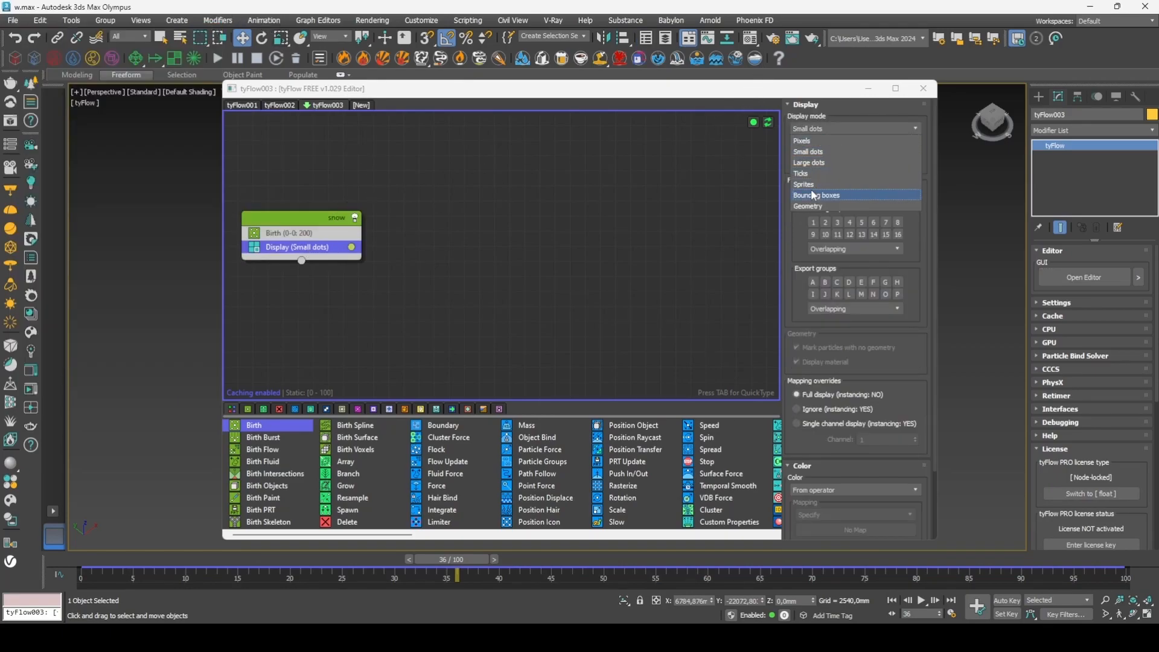
pyautogui.click(811, 185)
# Narrow the tyFlow editor window and place it beside the cabin scene.
pyautogui.moveTo(603, 89); pyautogui.dragTo(343, 89)
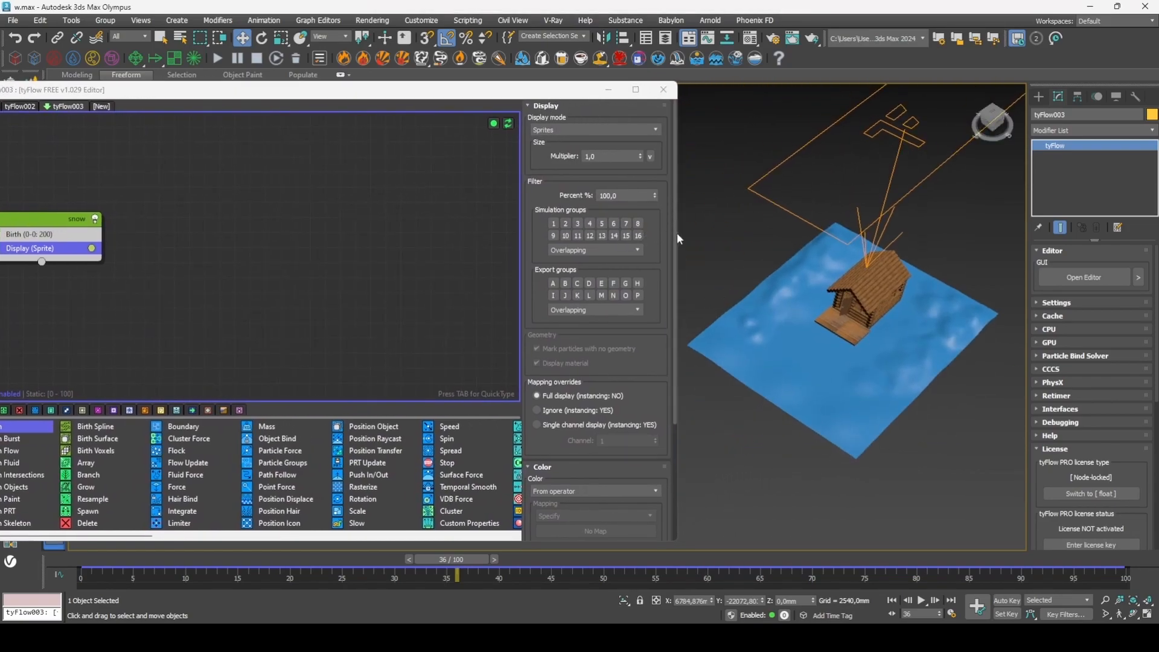
pyautogui.moveTo(677, 230); pyautogui.dragTo(356, 200)
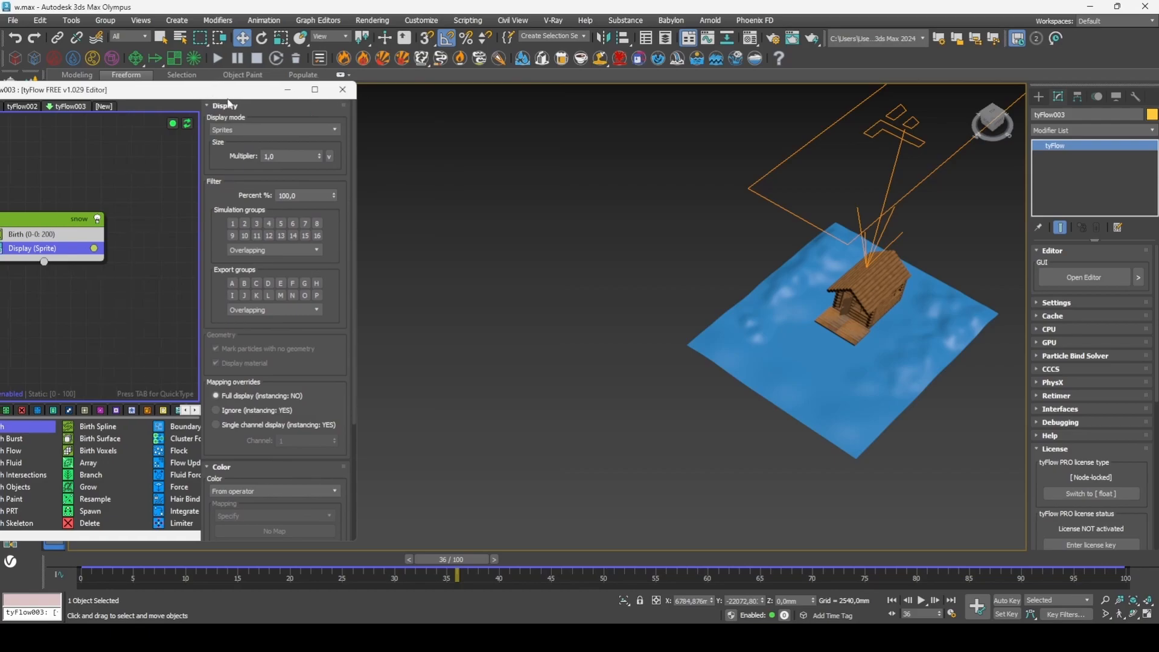
pyautogui.moveTo(213, 91); pyautogui.dragTo(438, 108)
# Move the tyFlow icon along the Y axis close to the terrain's edge, to about -12522,9 mm.
pyautogui.moveTo(801, 251); pyautogui.dragTo(750, 240, button='middle')
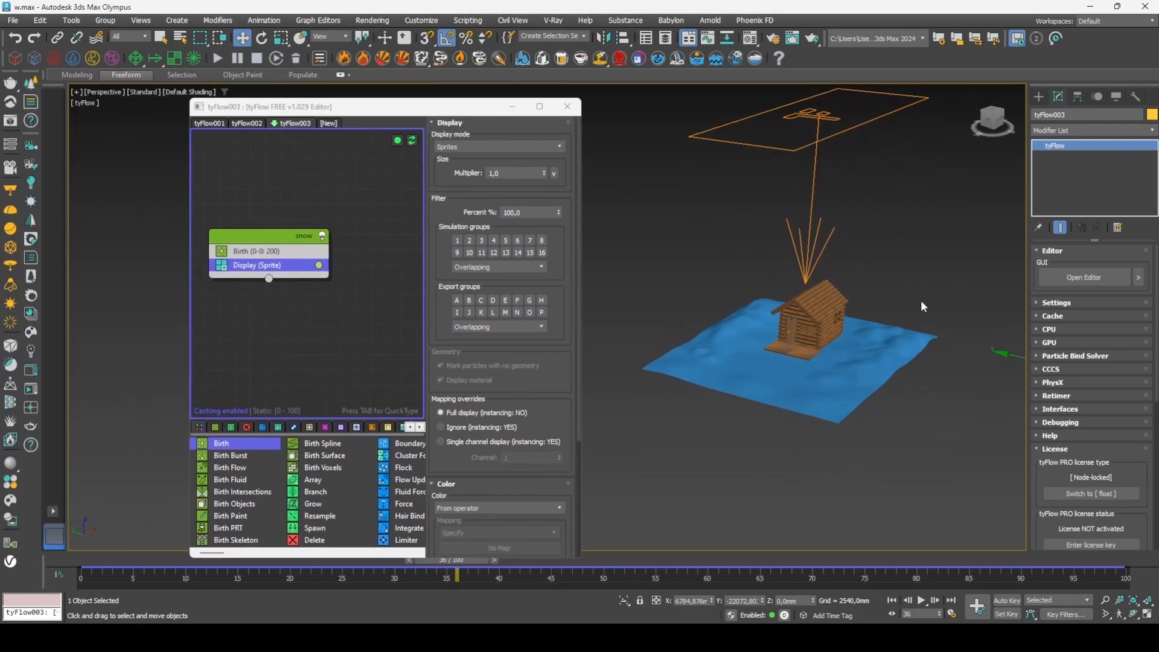
pyautogui.moveTo(922, 306); pyautogui.dragTo(818, 285, button='middle')
pyautogui.moveTo(924, 334); pyautogui.dragTo(827, 300)
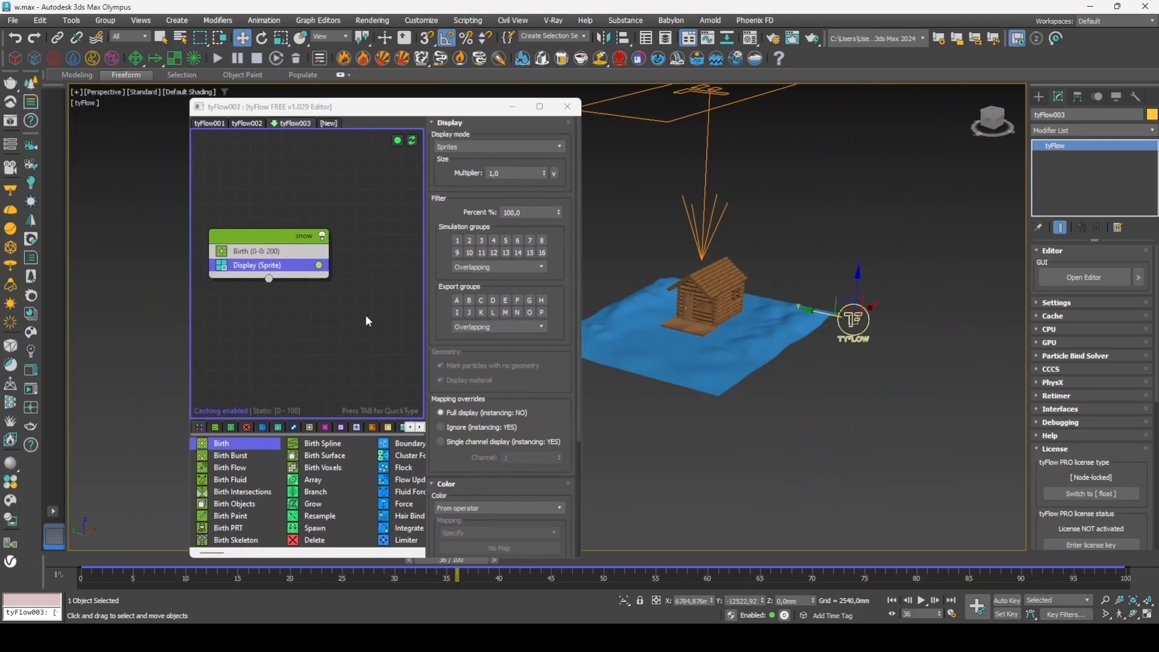
# Add a Position Raycast operator to the snow event between Birth and Display.
pyautogui.scroll(-10, 323, 452)
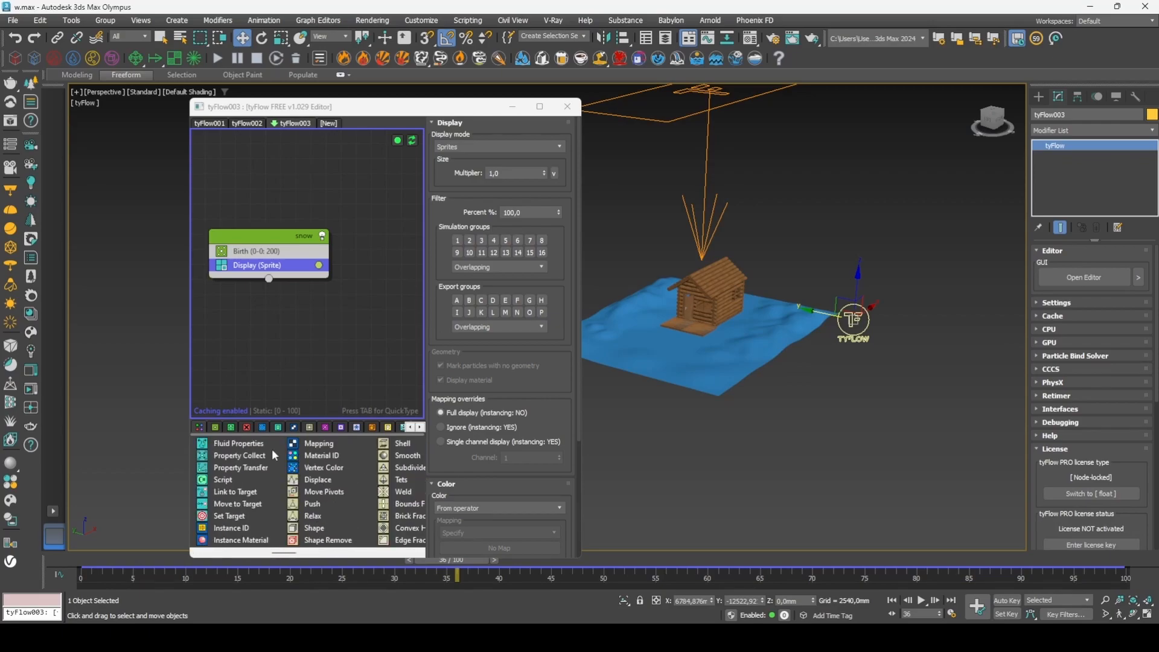
pyautogui.moveTo(253, 458); pyautogui.dragTo(266, 381)
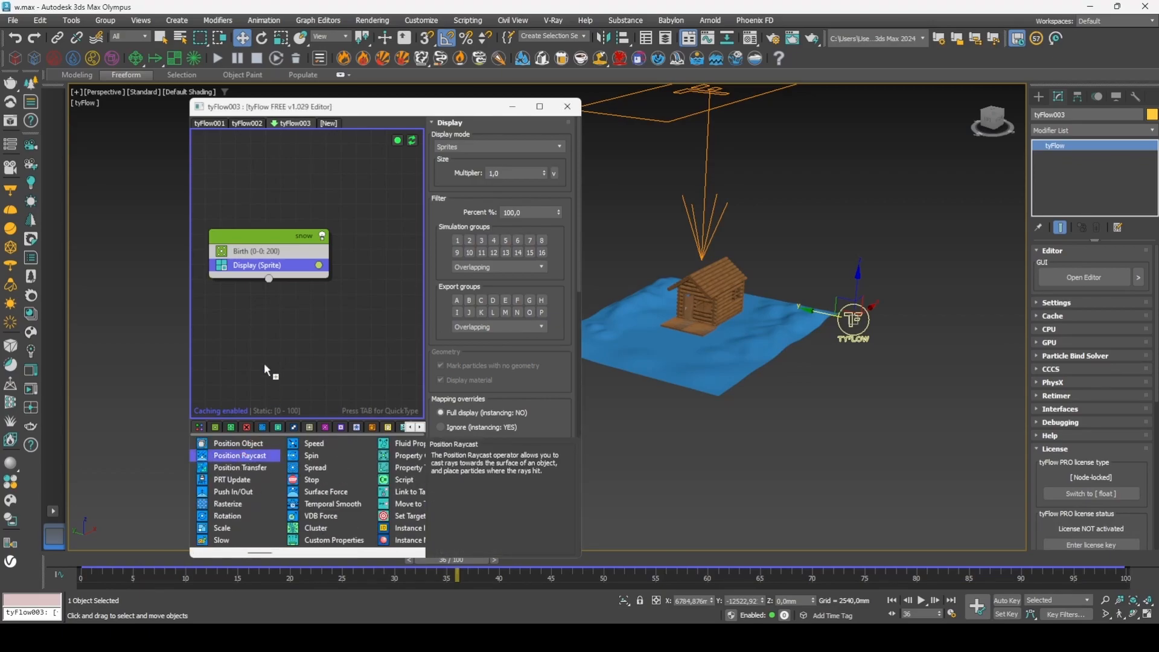
pyautogui.moveTo(270, 262); pyautogui.dragTo(270, 263)
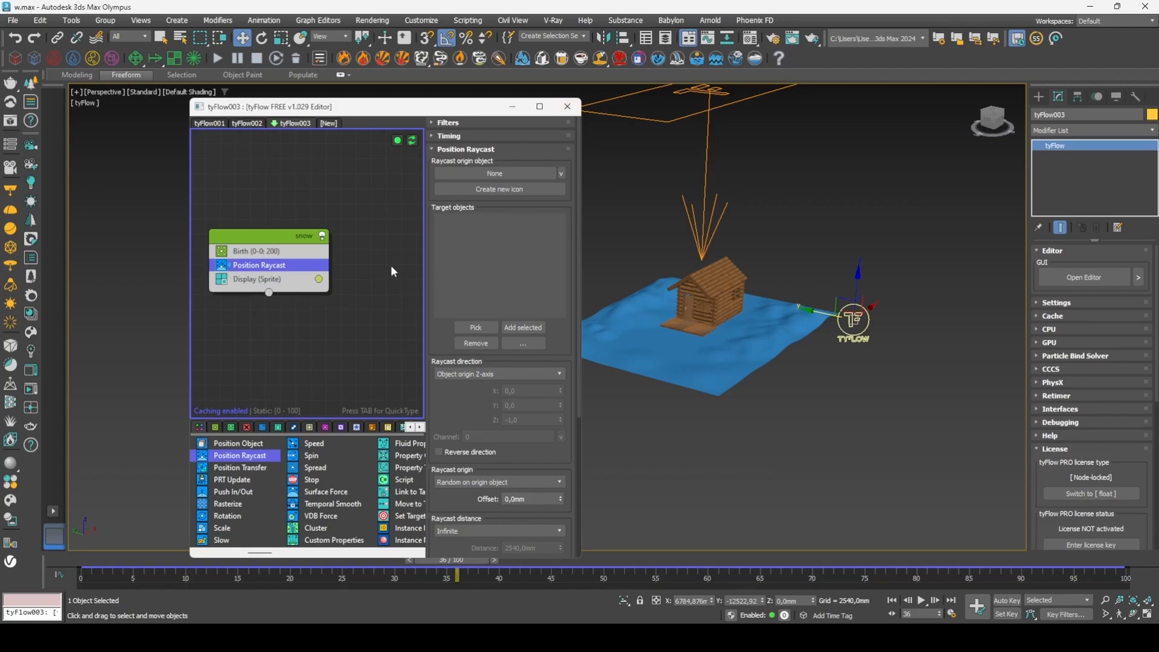
# Add the cabin Cylinder079, the deck Box005 and the terrain Plane001 as the Position Raycast target objects.
pyautogui.click(470, 328)
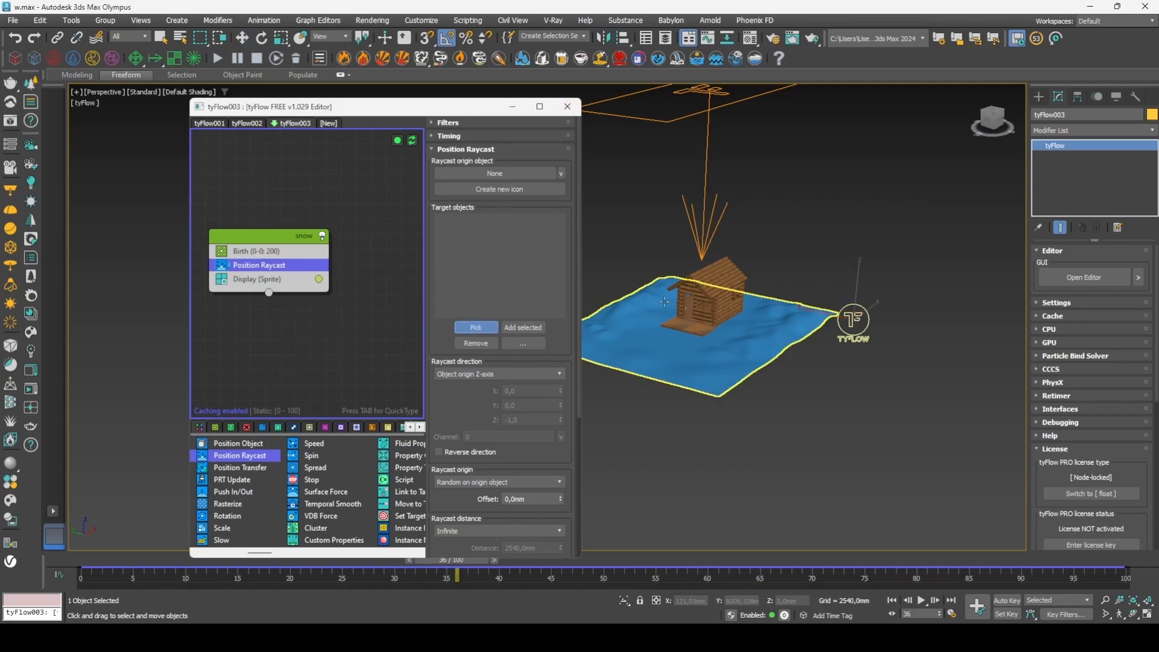
pyautogui.click(712, 277)
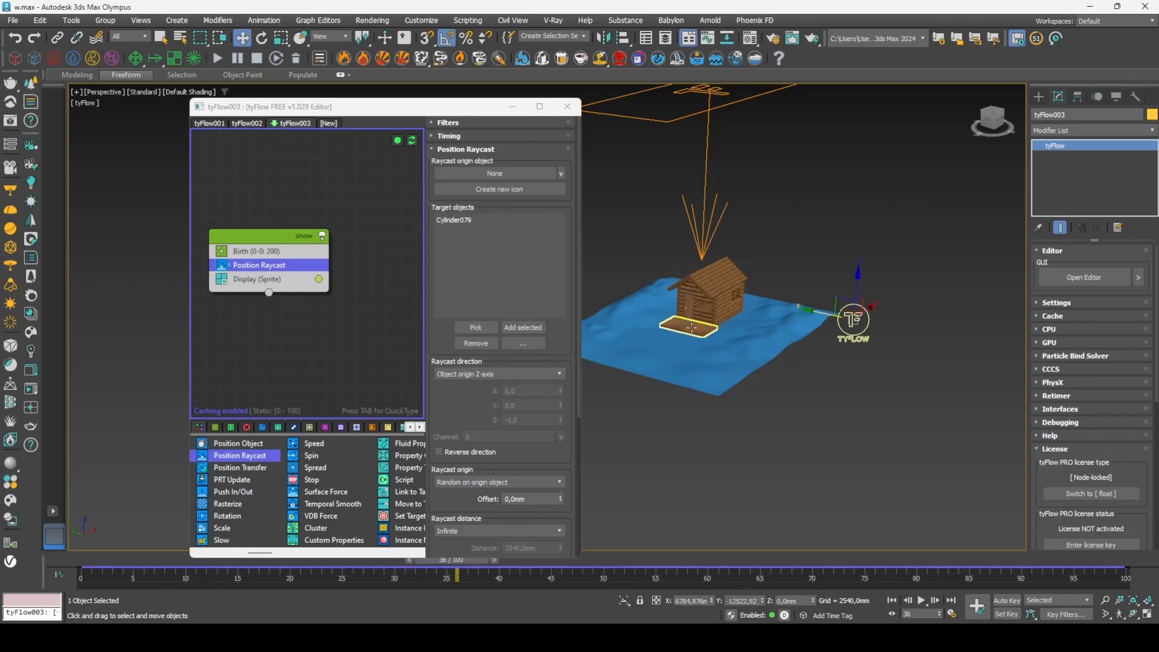
pyautogui.click(475, 327)
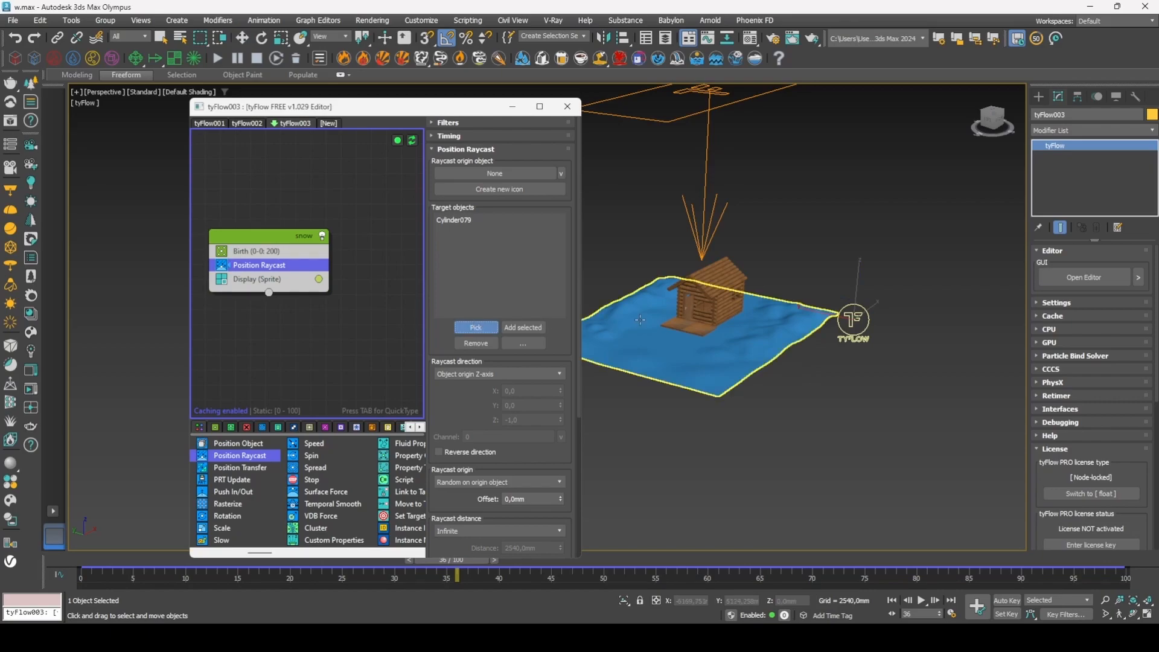
pyautogui.click(690, 328)
pyautogui.click(475, 327)
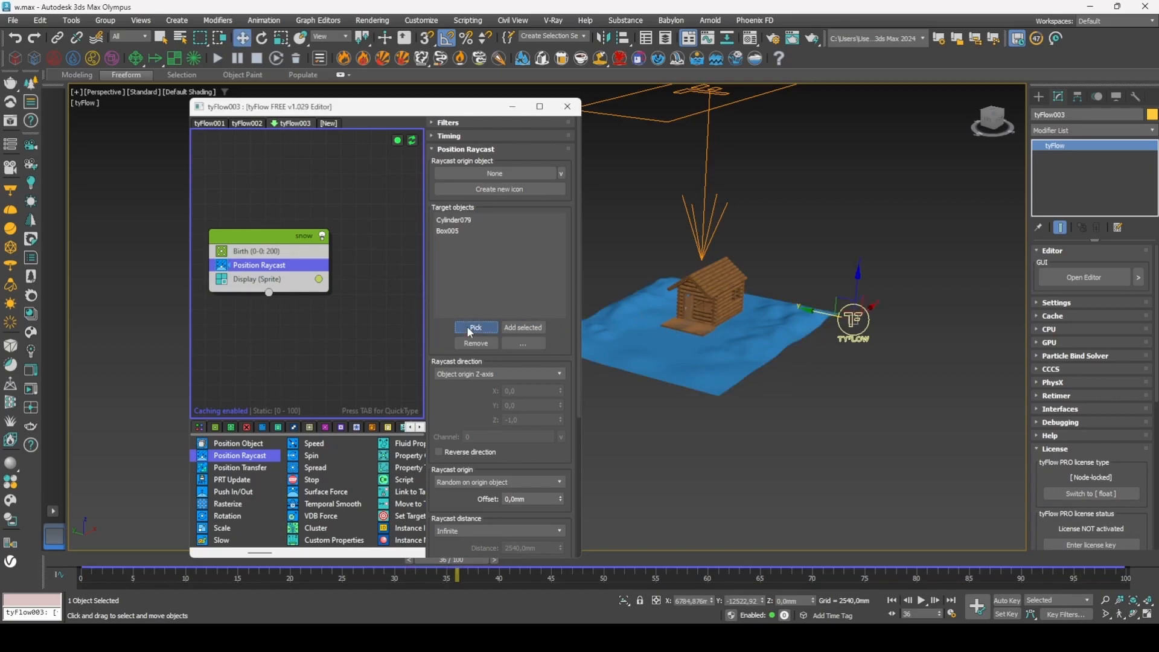
pyautogui.click(624, 332)
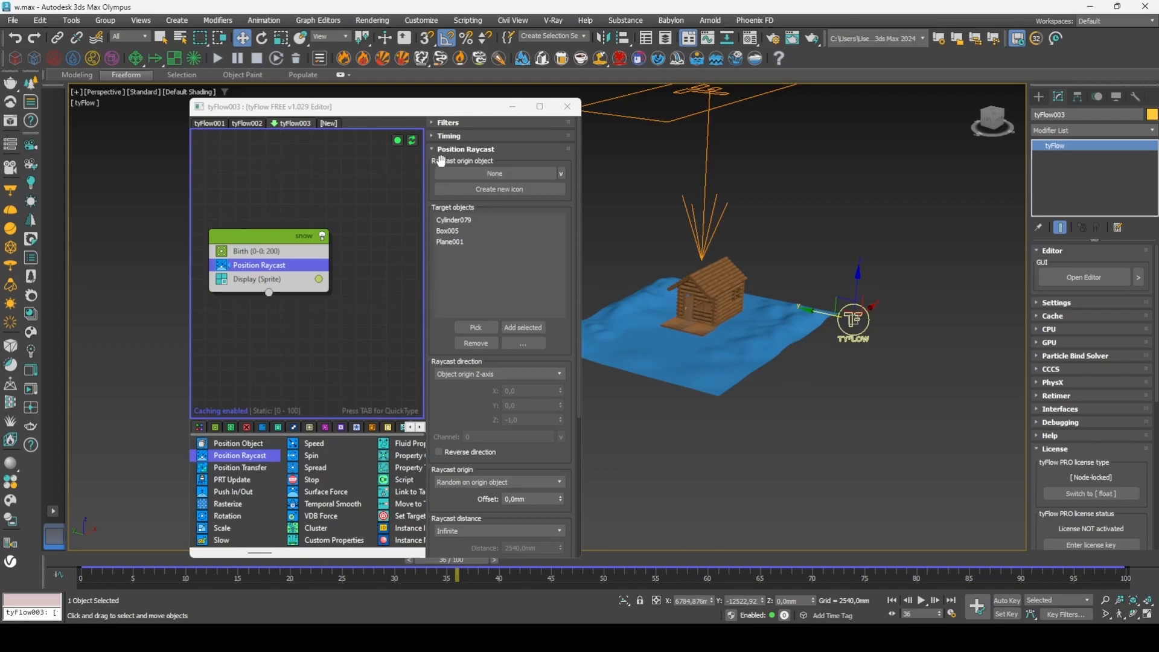
# Set the rectangular icon above the cabin, tyIcon001, as the raycast origin object.
pyautogui.click(494, 173)
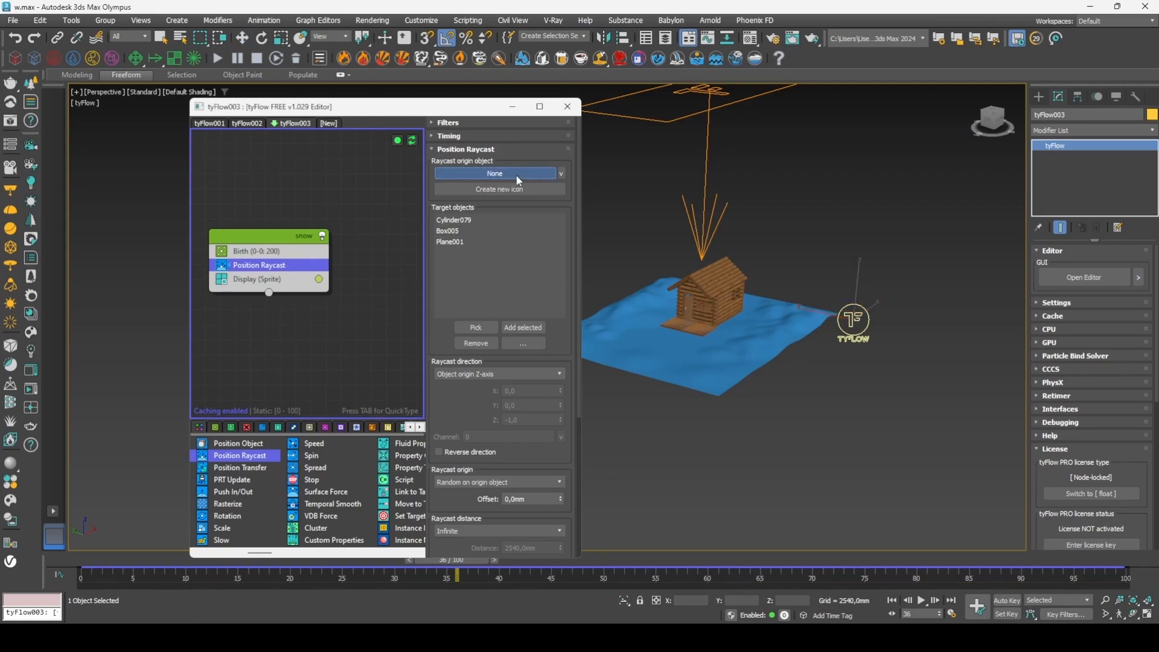
pyautogui.click(711, 109)
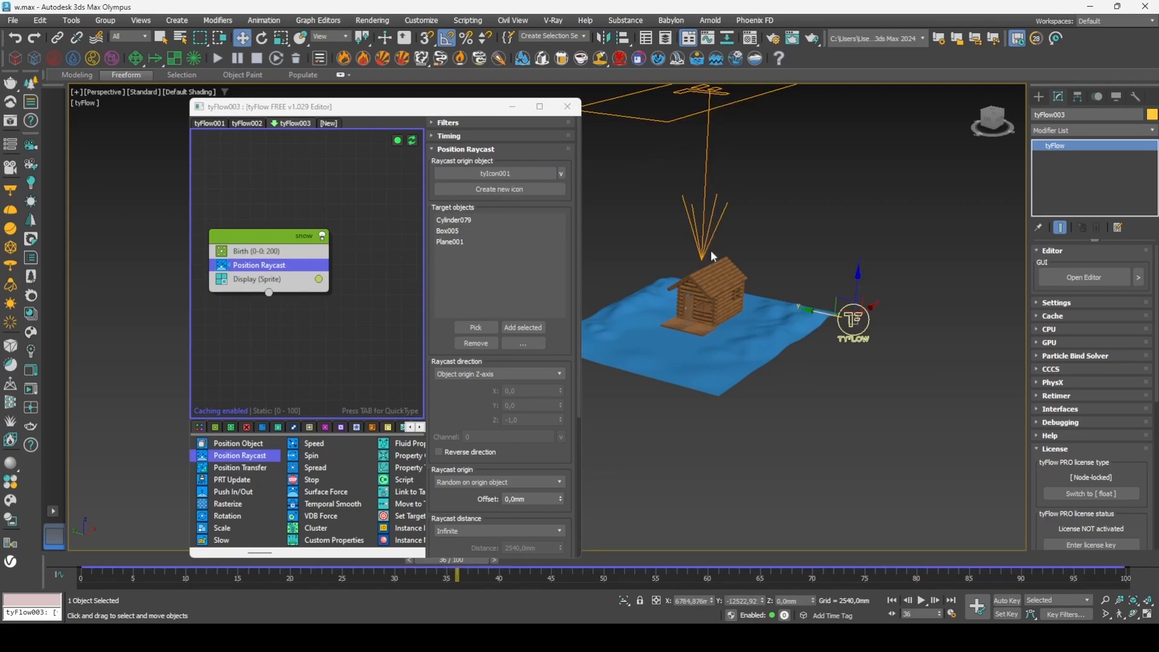
pyautogui.scroll(5, 707, 257)
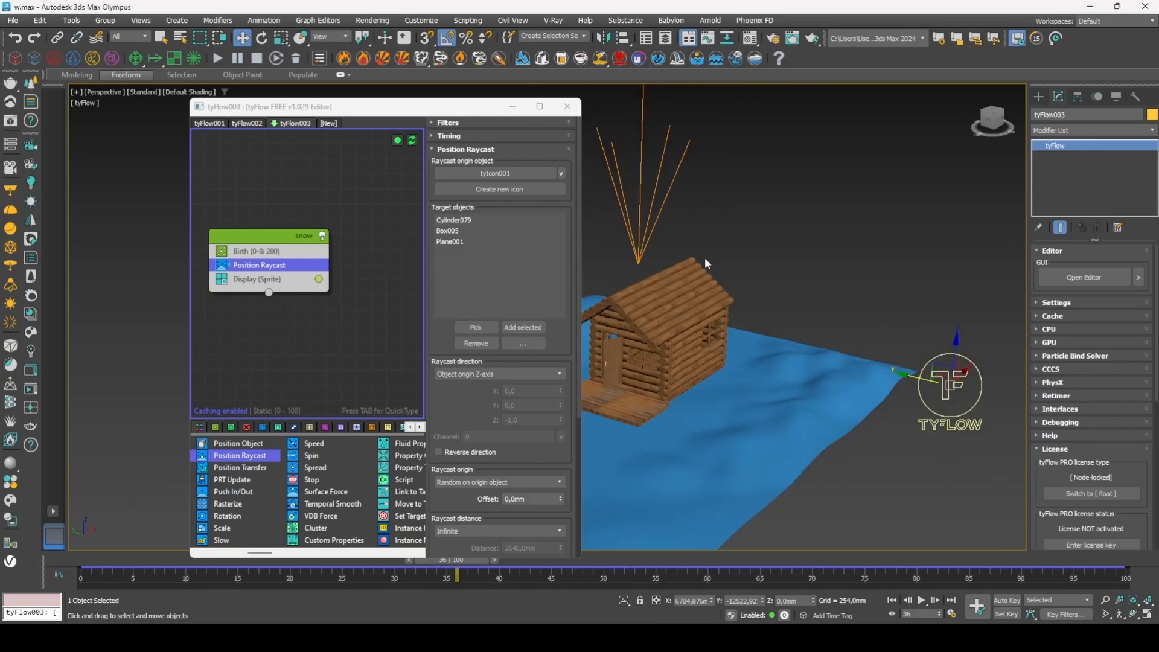
pyautogui.scroll(8, 752, 238)
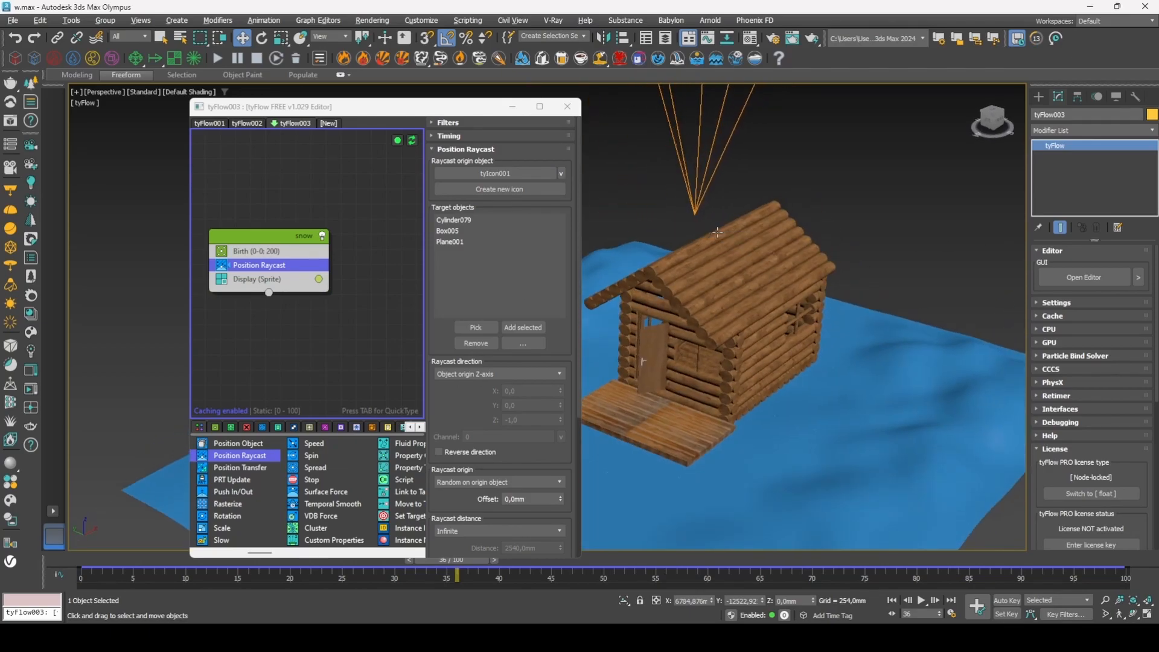
pyautogui.scroll(6, 827, 205)
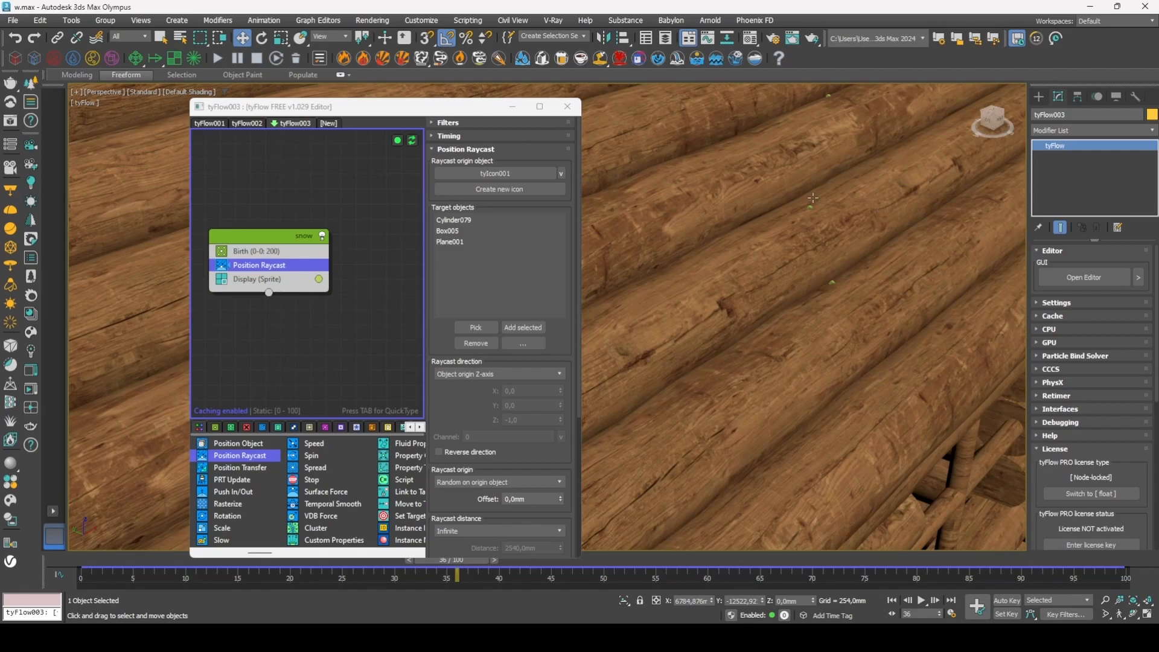
pyautogui.scroll(-12, 823, 219)
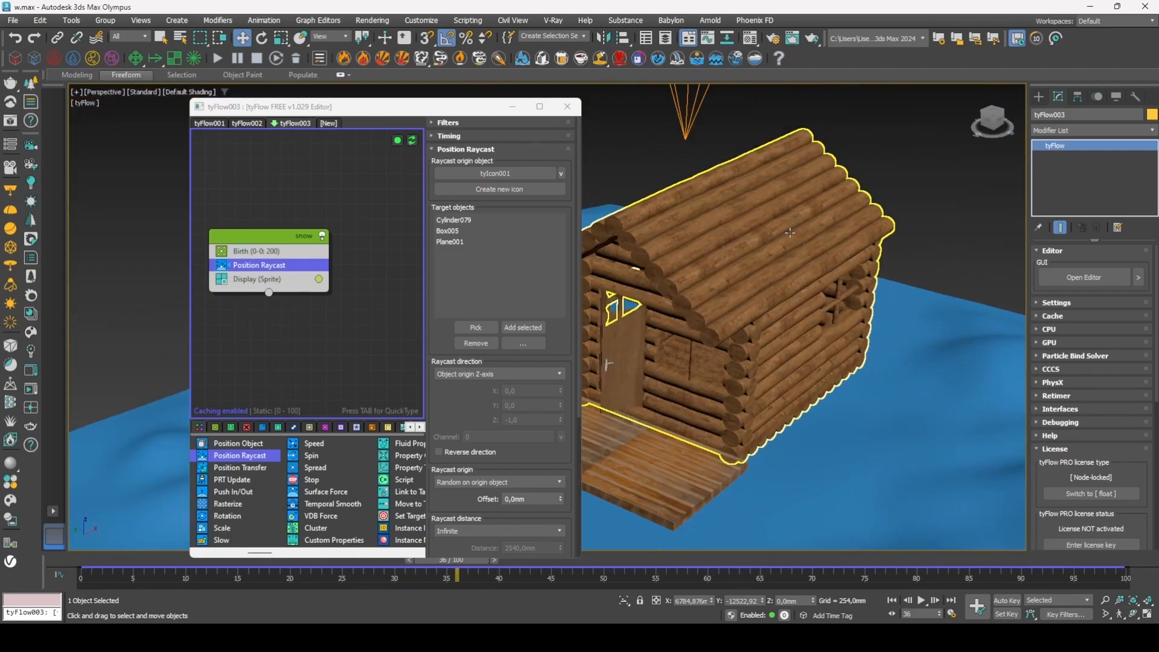
# Set the Birth operator's total to 500000 particles and minimize the tyFlow editor.
pyautogui.click(274, 250)
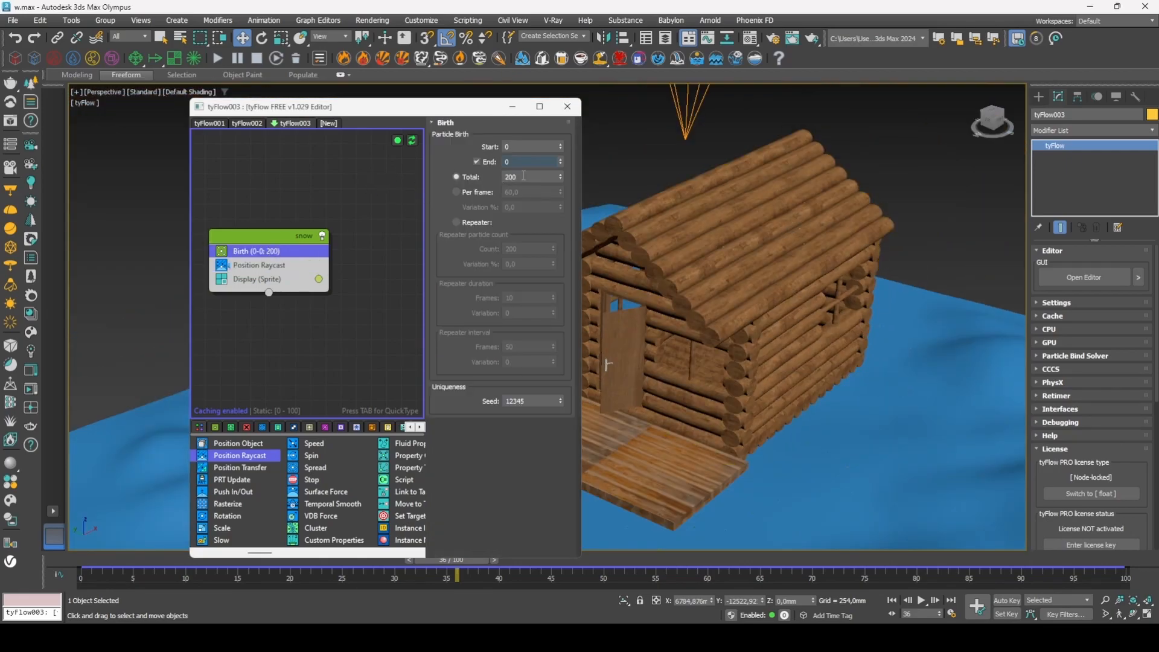
pyautogui.write('5000')
pyautogui.press('Return')
pyautogui.write('500000')
pyautogui.press('Return')
pyautogui.scroll(-3, 840, 221)
pyautogui.keyDown('alt'); pyautogui.moveTo(839, 221); pyautogui.dragTo(762, 273, button='middle'); pyautogui.keyUp('alt')
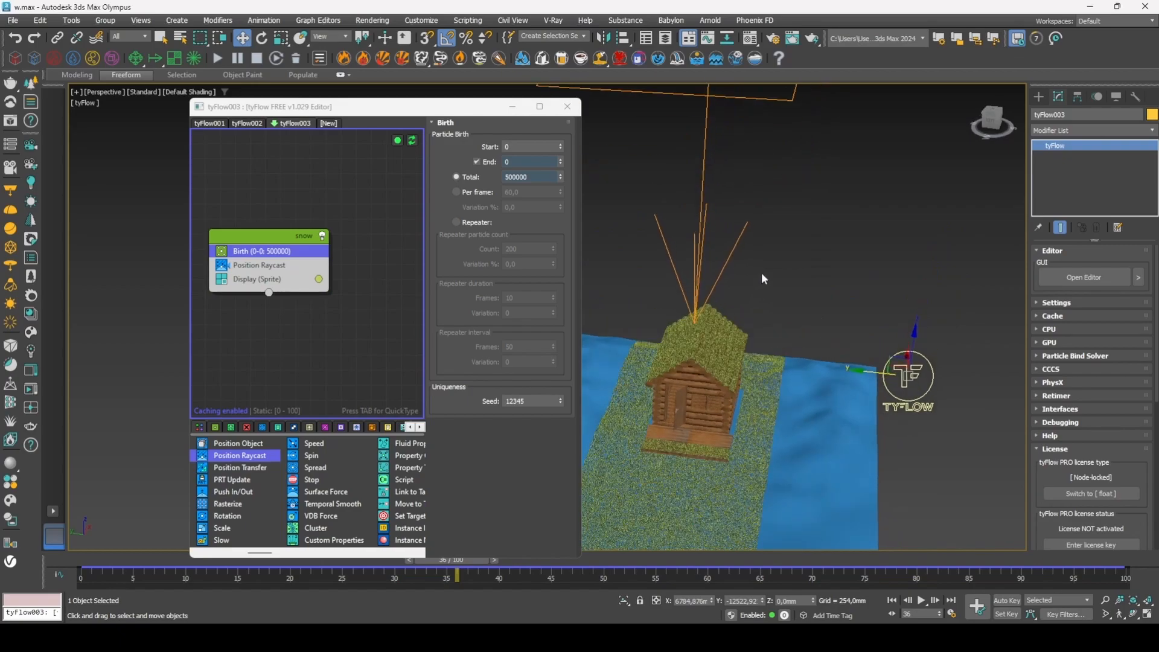
pyautogui.scroll(-3, 762, 272)
pyautogui.click(515, 107)
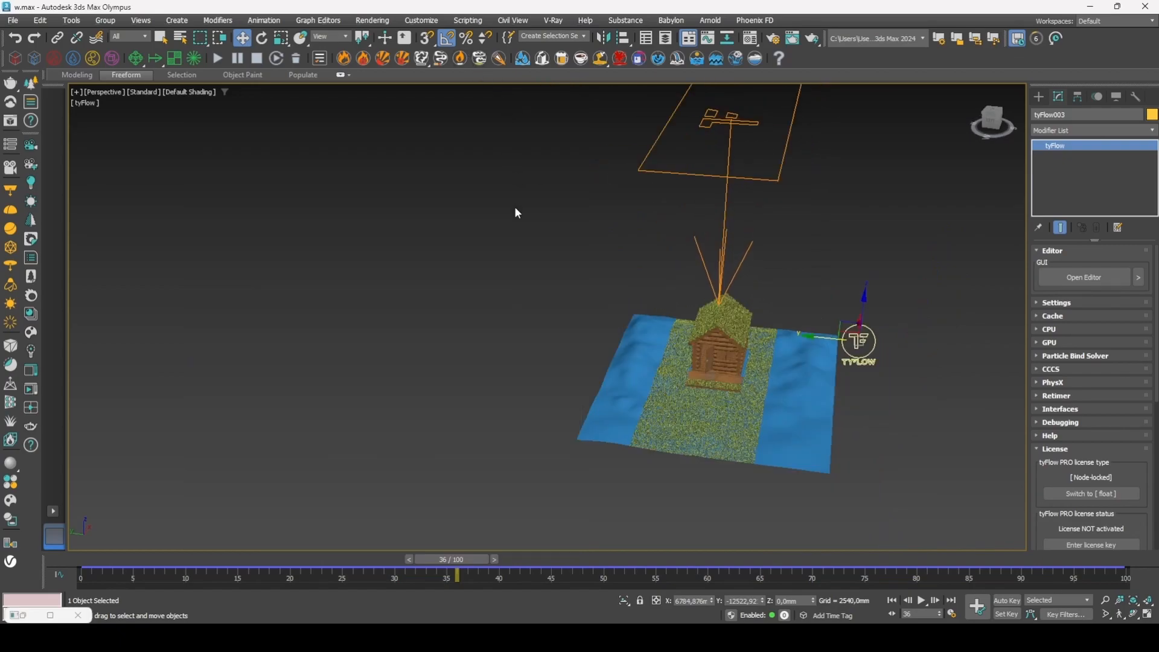
# Enlarge the raycast rectangle icon over the whole terrain, 20380,02 mm wide, and re-enable the tyFlow003 simulation.
pyautogui.moveTo(608, 220); pyautogui.dragTo(551, 228, button='middle')
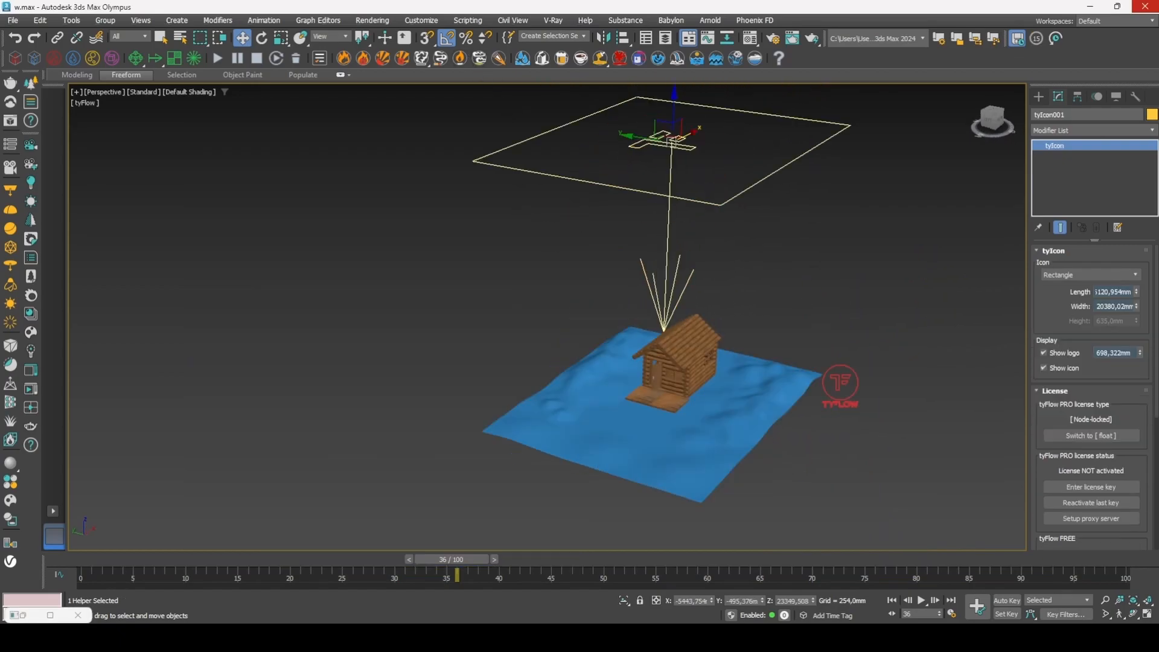
pyautogui.click(22, 615)
pyautogui.click(398, 141)
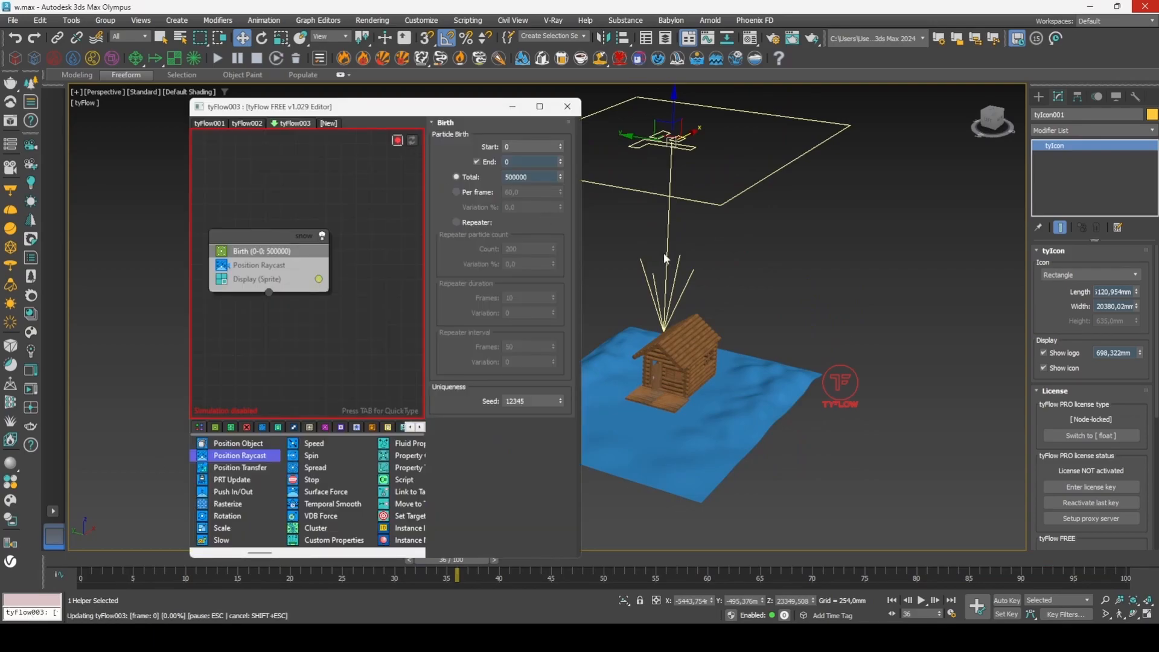
pyautogui.click(509, 107)
pyautogui.scroll(3, 702, 252)
pyautogui.moveTo(691, 303); pyautogui.dragTo(708, 240, button='middle')
pyautogui.scroll(5, 618, 288)
pyautogui.moveTo(538, 306); pyautogui.dragTo(567, 175, button='middle')
pyautogui.scroll(-8, 604, 200)
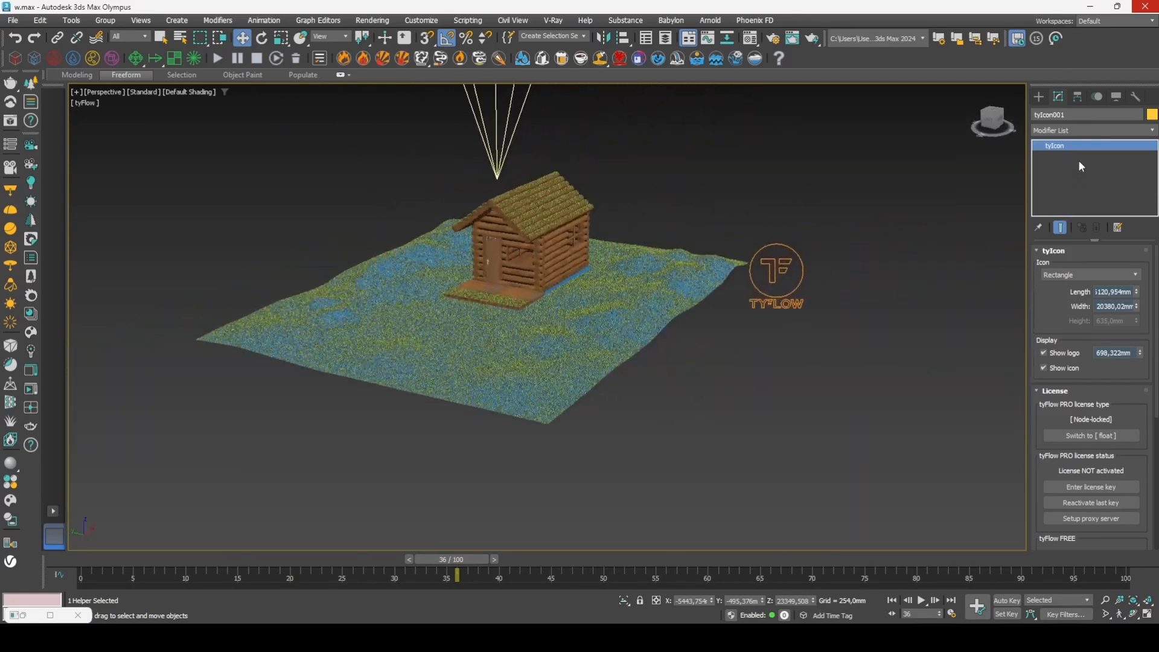
# Create a tyMesher helper beside the terrain, next to the tyFlow icon.
pyautogui.click(1041, 97)
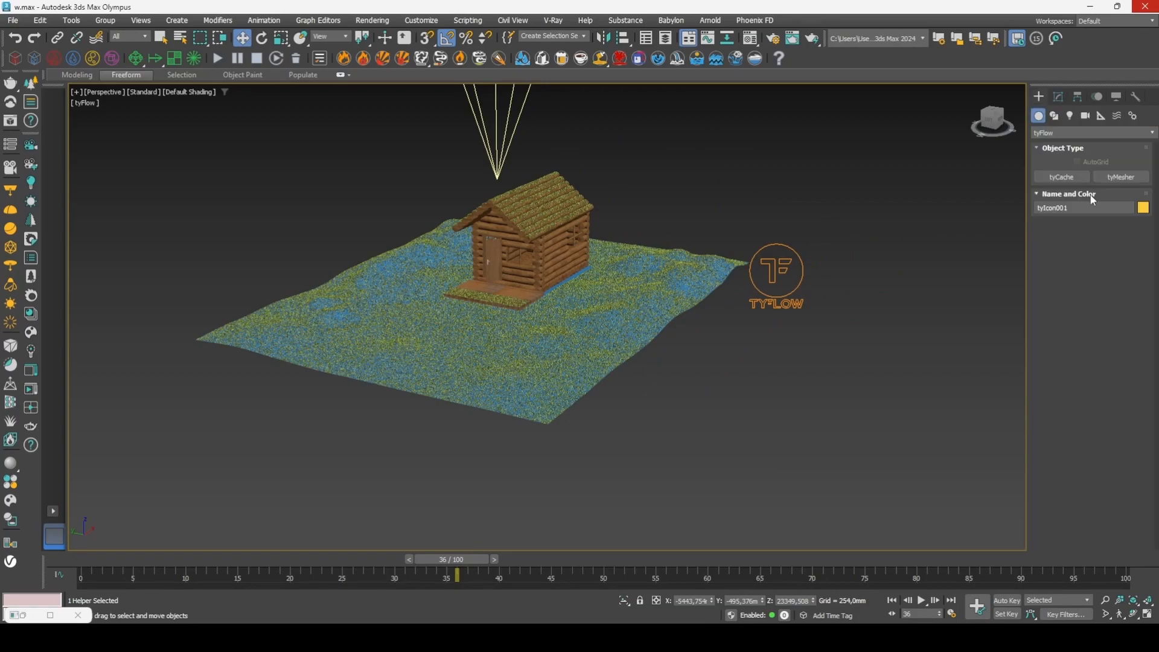
pyautogui.click(1121, 177)
pyautogui.keyDown('alt'); pyautogui.moveTo(674, 296); pyautogui.dragTo(652, 332, button='middle'); pyautogui.keyUp('alt')
pyautogui.moveTo(684, 371); pyautogui.dragTo(726, 294)
pyautogui.rightClick(697, 358)
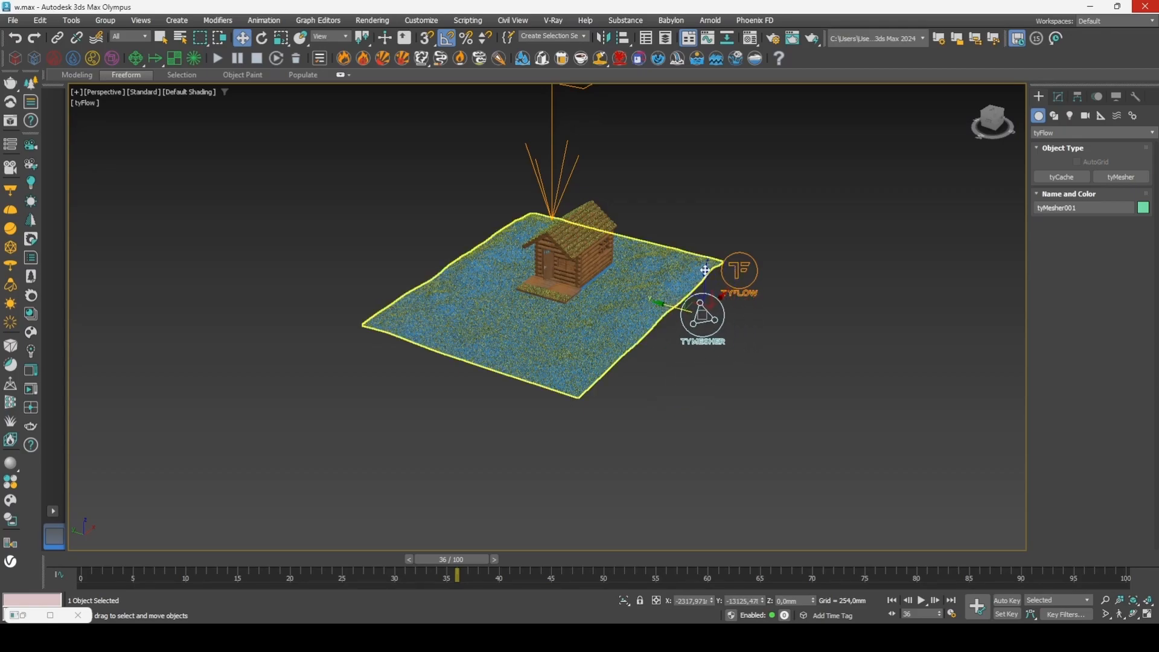
# Add tyFlow003 as the tyMesher's input object and minimize the tyFlow editor.
pyautogui.scroll(3, 704, 270)
pyautogui.click(23, 615)
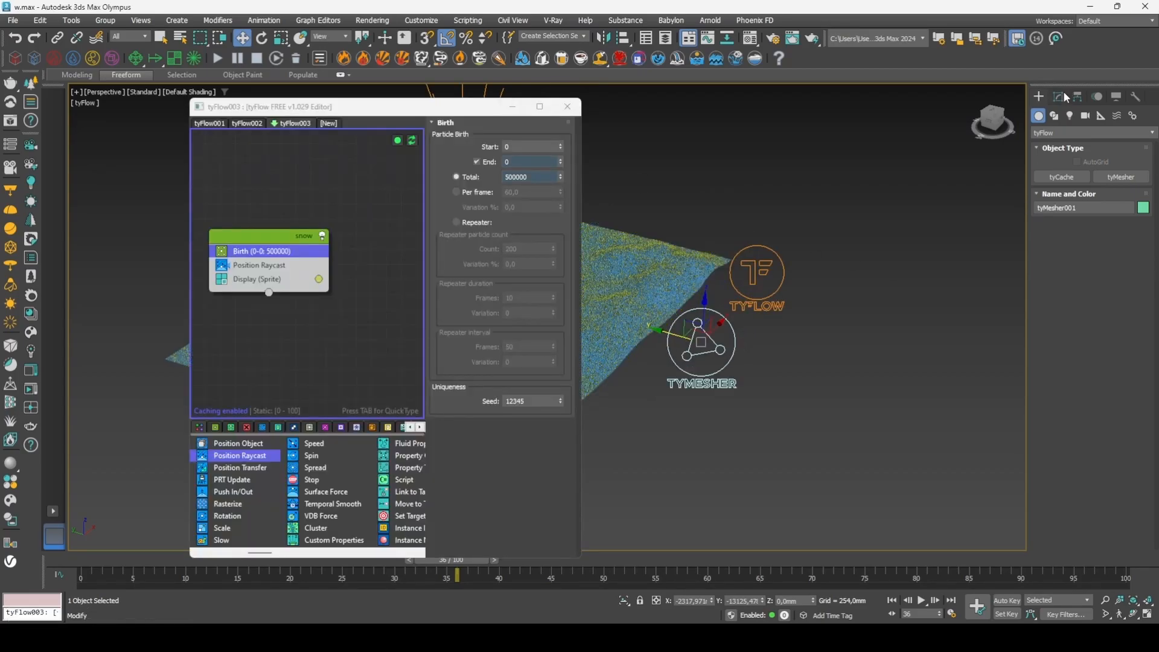
pyautogui.click(1062, 94)
pyautogui.click(1058, 426)
pyautogui.click(762, 264)
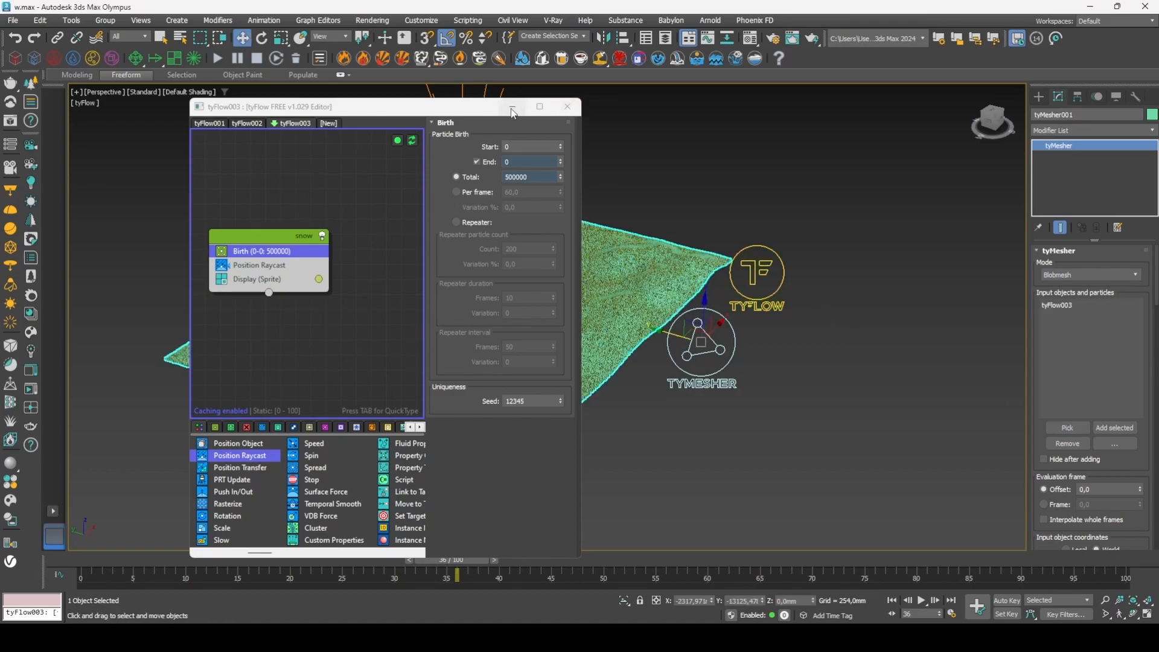
pyautogui.click(512, 108)
# Examine the generated snow mesh on the cabin roof, deck and terrain from close up.
pyautogui.scroll(-4, 1067, 365)
pyautogui.scroll(4, 492, 239)
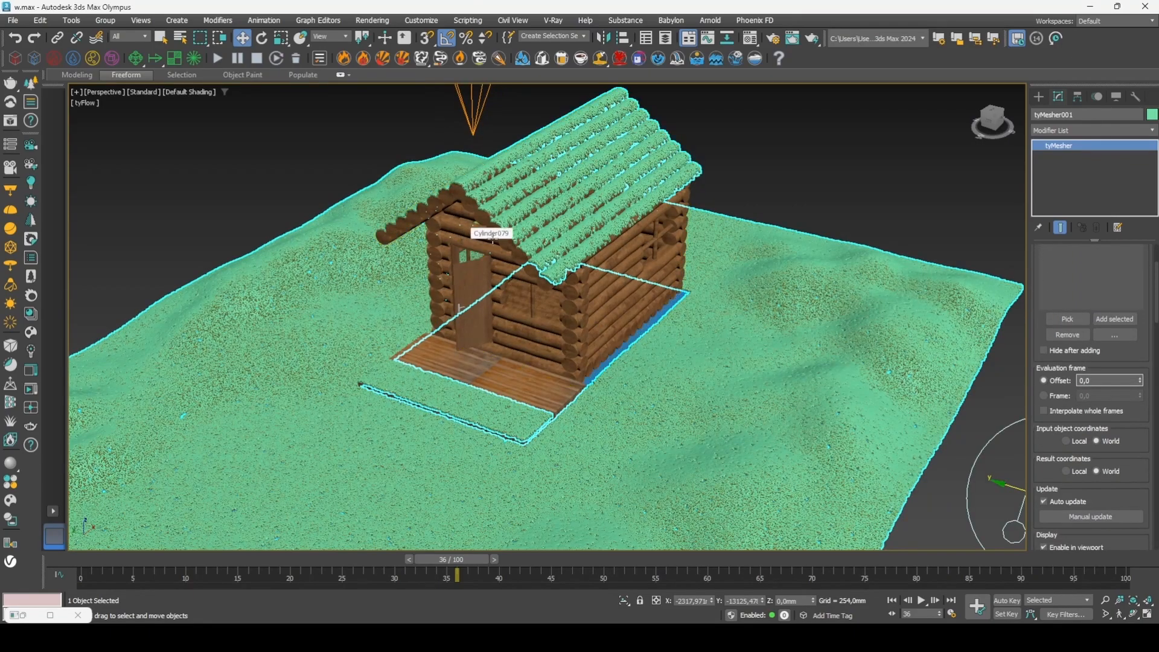
pyautogui.scroll(5, 492, 237)
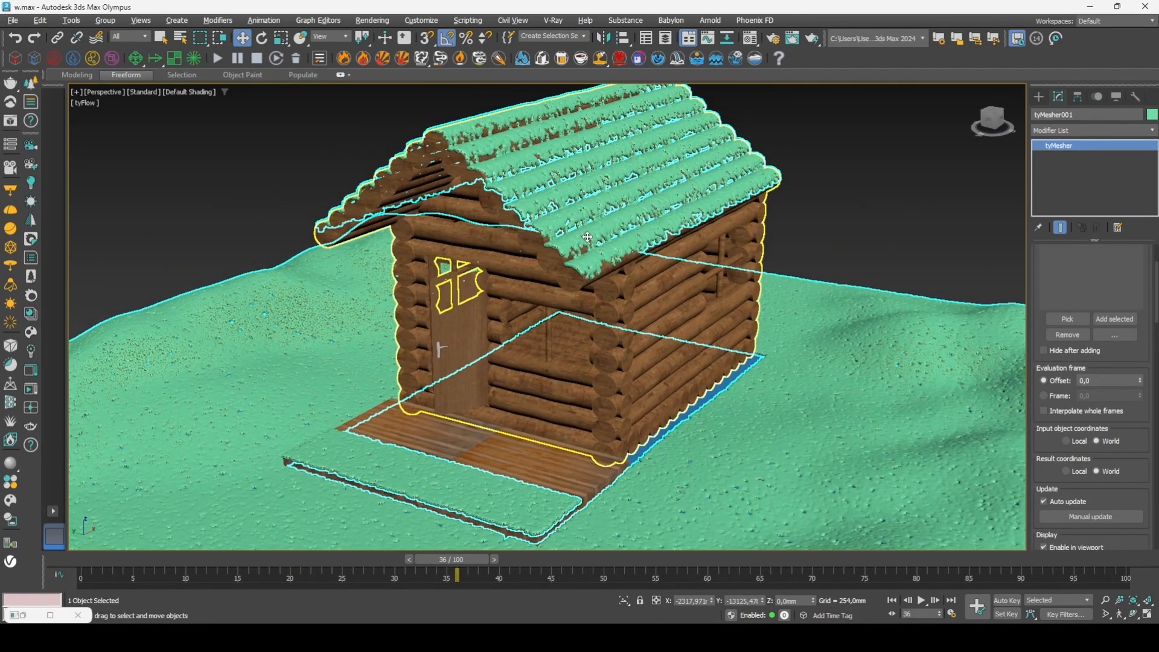
pyautogui.keyDown('alt'); pyautogui.moveTo(587, 237); pyautogui.dragTo(476, 122, button='middle'); pyautogui.keyUp('alt')
pyautogui.scroll(-3, 565, 244)
pyautogui.keyDown('alt'); pyautogui.moveTo(566, 259); pyautogui.dragTo(497, 259, button='middle'); pyautogui.keyUp('alt')
pyautogui.scroll(3, 559, 274)
# Try a blobmesh radius of 45,974 mm on the tyMesher and undo the change.
pyautogui.scroll(-5, 1122, 432)
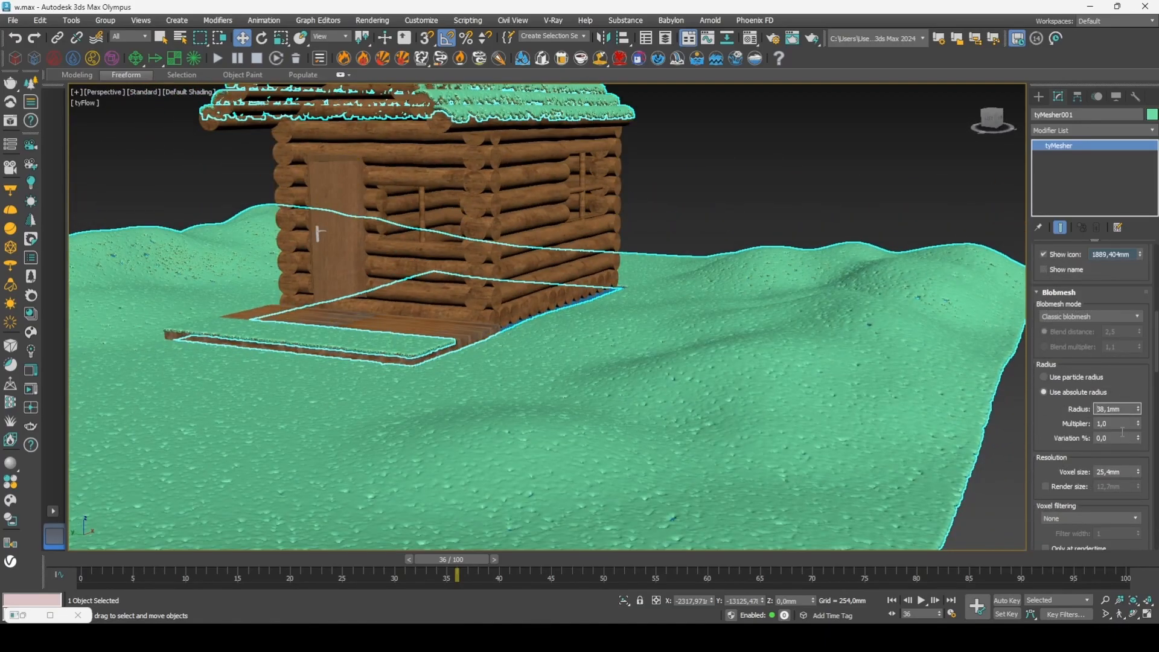
pyautogui.scroll(-5, 769, 339)
pyautogui.moveTo(716, 314); pyautogui.dragTo(631, 332, button='middle')
pyautogui.keyDown('alt'); pyautogui.moveTo(631, 331); pyautogui.dragTo(646, 370, button='middle'); pyautogui.keyUp('alt')
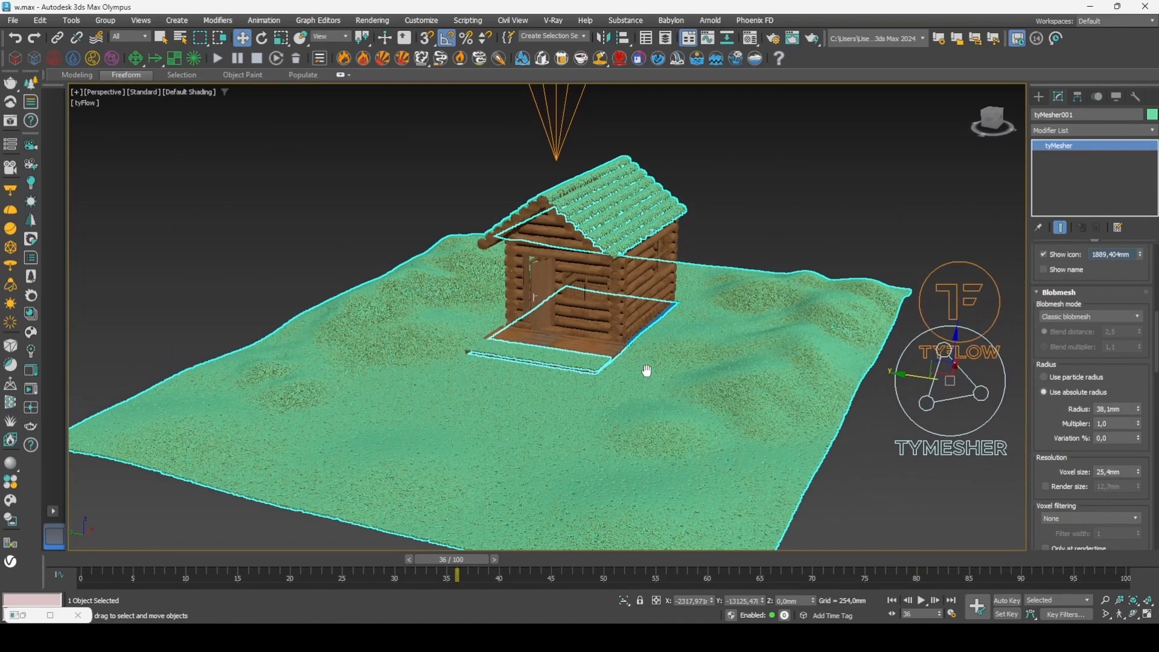
pyautogui.scroll(3, 645, 367)
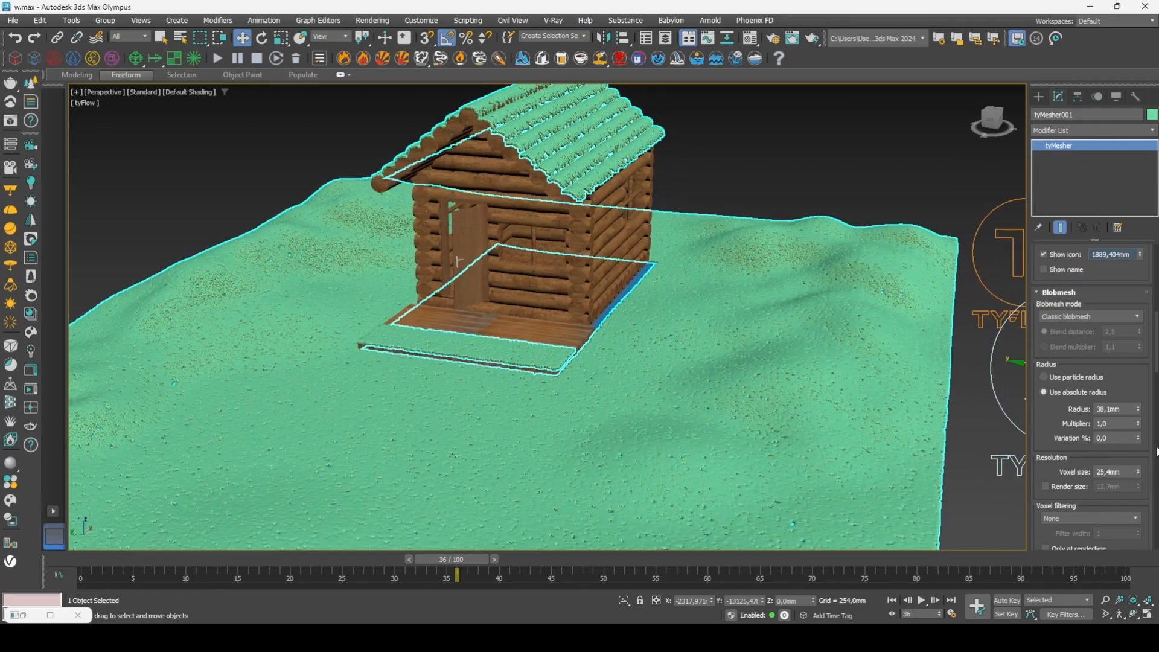
pyautogui.moveTo(1139, 410); pyautogui.dragTo(1141, 387)
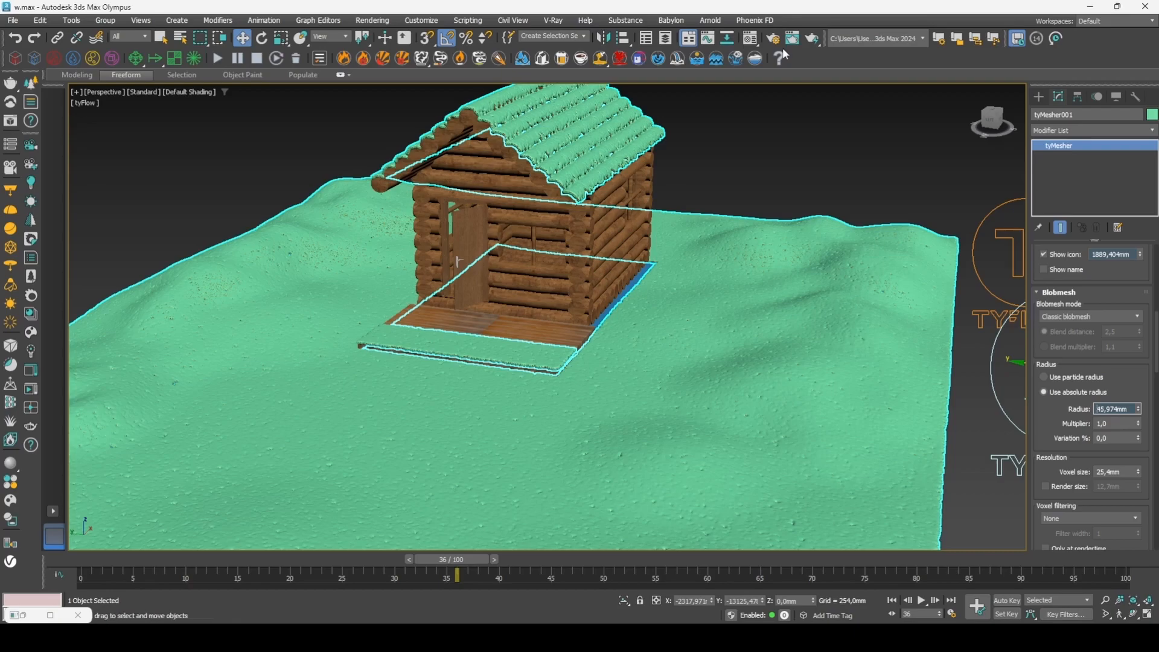
pyautogui.hotkey('ctrl', 'z')
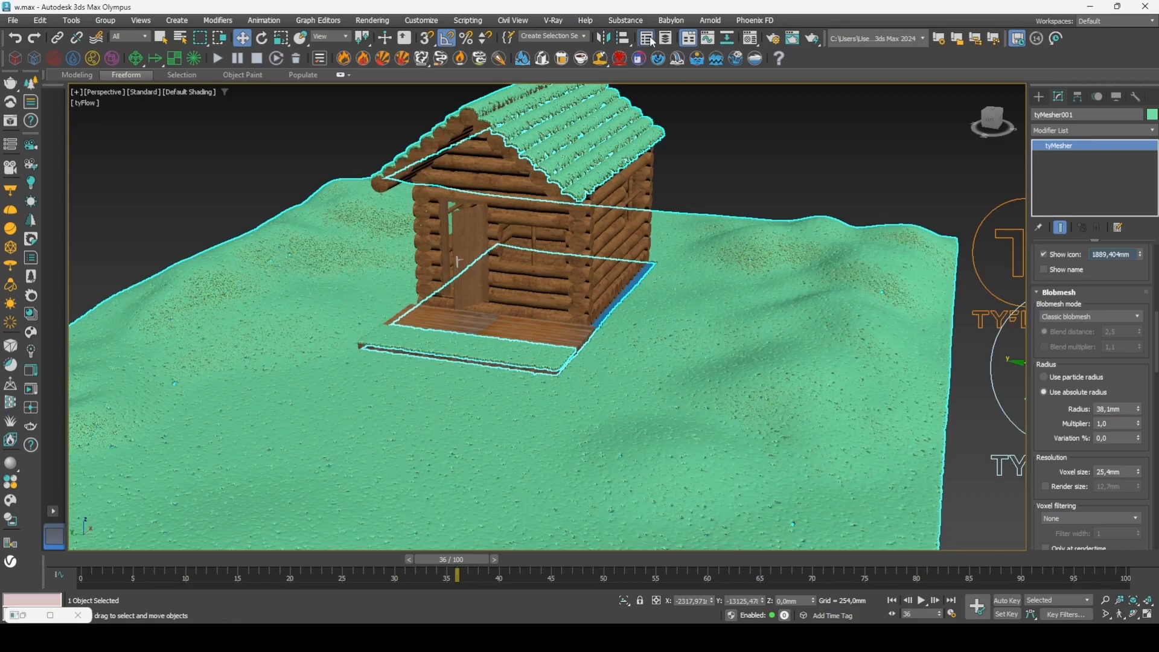
# Hide tyFlow003 through the Scene Explorer so only the snow mesh is shown, and minimize the explorer.
pyautogui.click(646, 38)
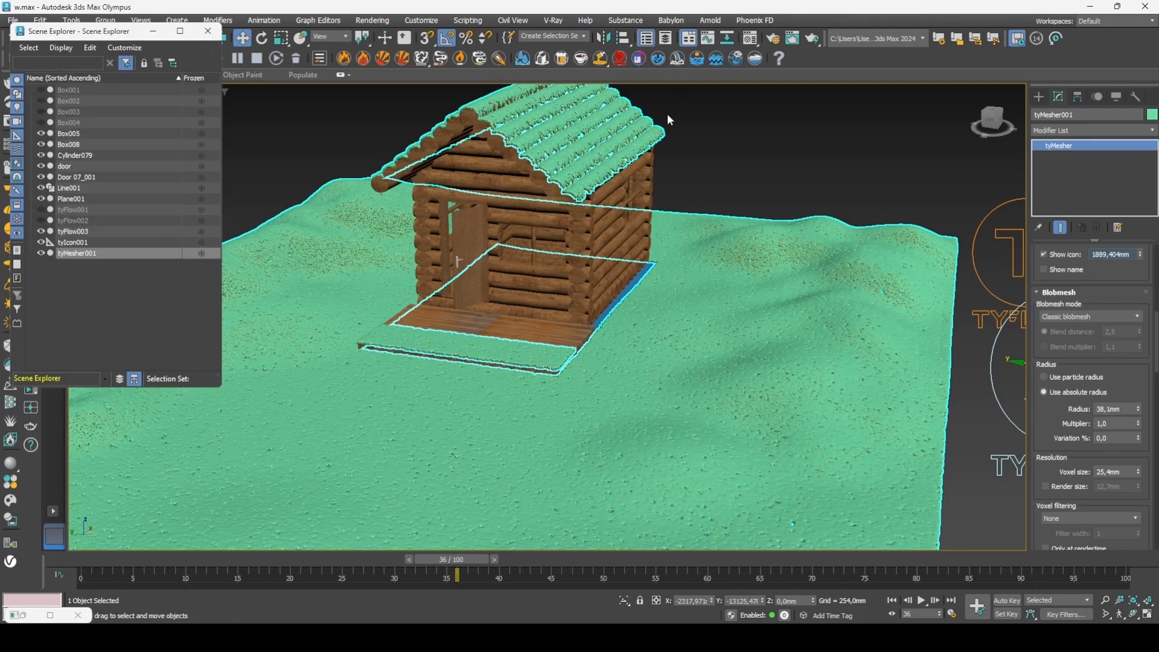
pyautogui.click(41, 232)
pyautogui.click(41, 232)
pyautogui.scroll(-3, 547, 317)
pyautogui.click(42, 233)
pyautogui.click(42, 233)
pyautogui.click(42, 233)
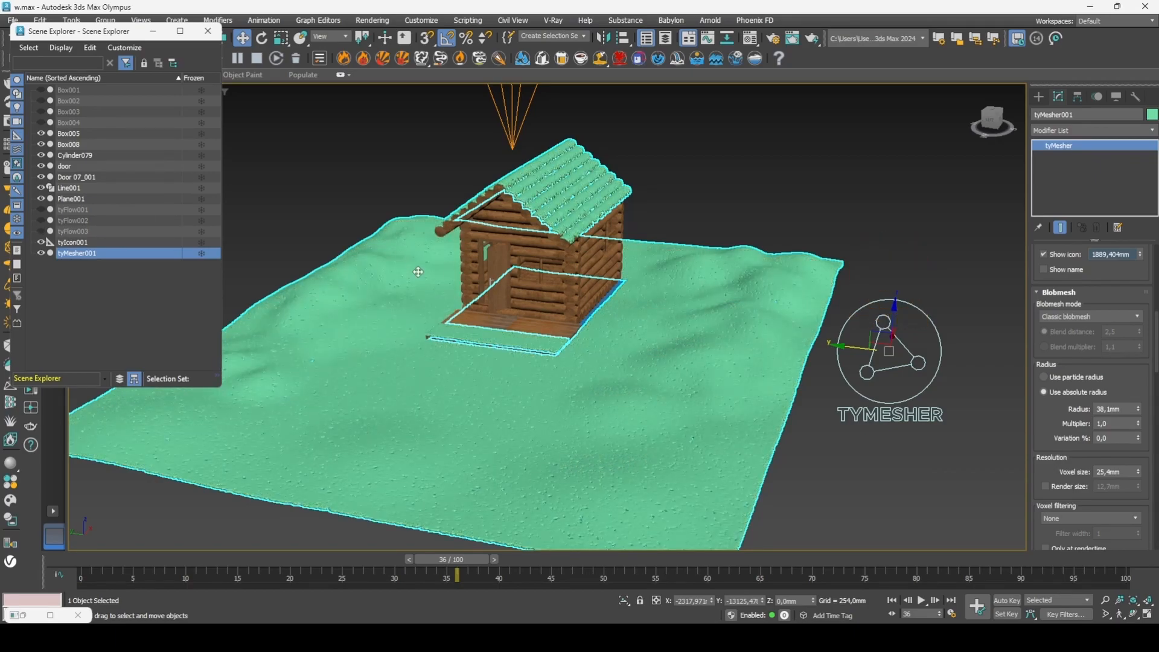
pyautogui.scroll(4, 418, 272)
pyautogui.scroll(-2, 473, 230)
pyautogui.scroll(4, 473, 230)
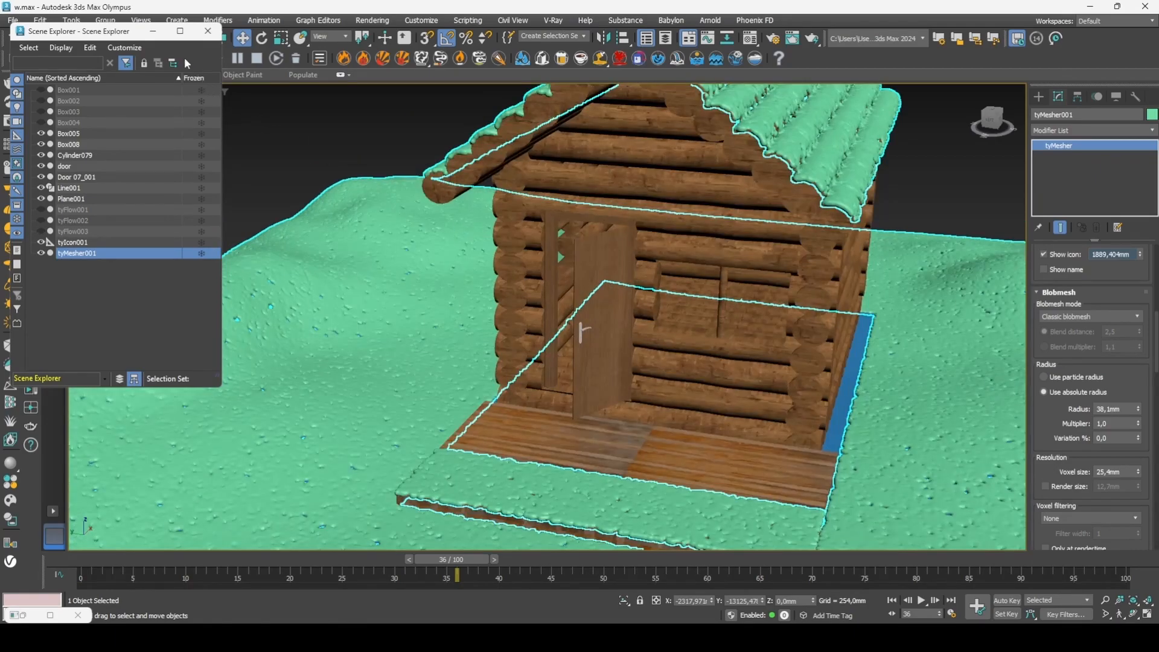
pyautogui.click(153, 33)
# Increase the tyMesher's absolute blobmesh radius to thicken the snow, and deselect the mesh.
pyautogui.scroll(-3, 658, 224)
pyautogui.moveTo(658, 224); pyautogui.dragTo(445, 235, button='middle')
pyautogui.scroll(-3, 520, 247)
pyautogui.keyDown('alt'); pyautogui.moveTo(525, 225); pyautogui.dragTo(653, 282, button='middle'); pyautogui.keyUp('alt')
pyautogui.scroll(-1, 1079, 418)
pyautogui.moveTo(1138, 406); pyautogui.dragTo(1134, 341)
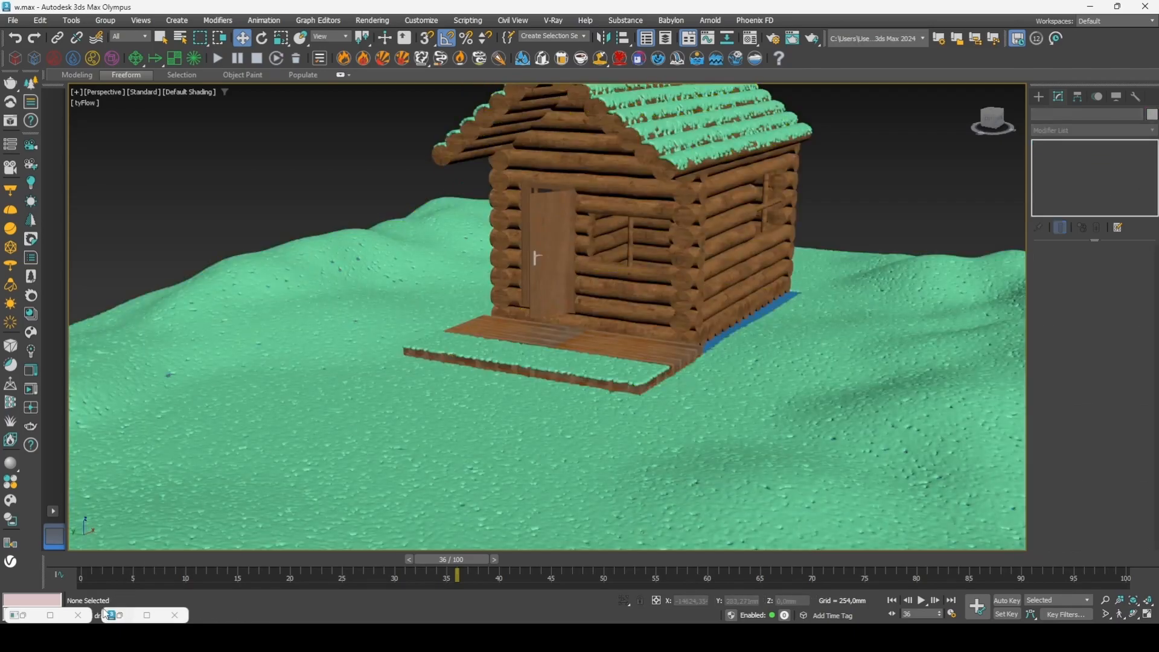
# Add a Scale operator to the snow event between Birth and Position Raycast and show its settings.
pyautogui.click(27, 615)
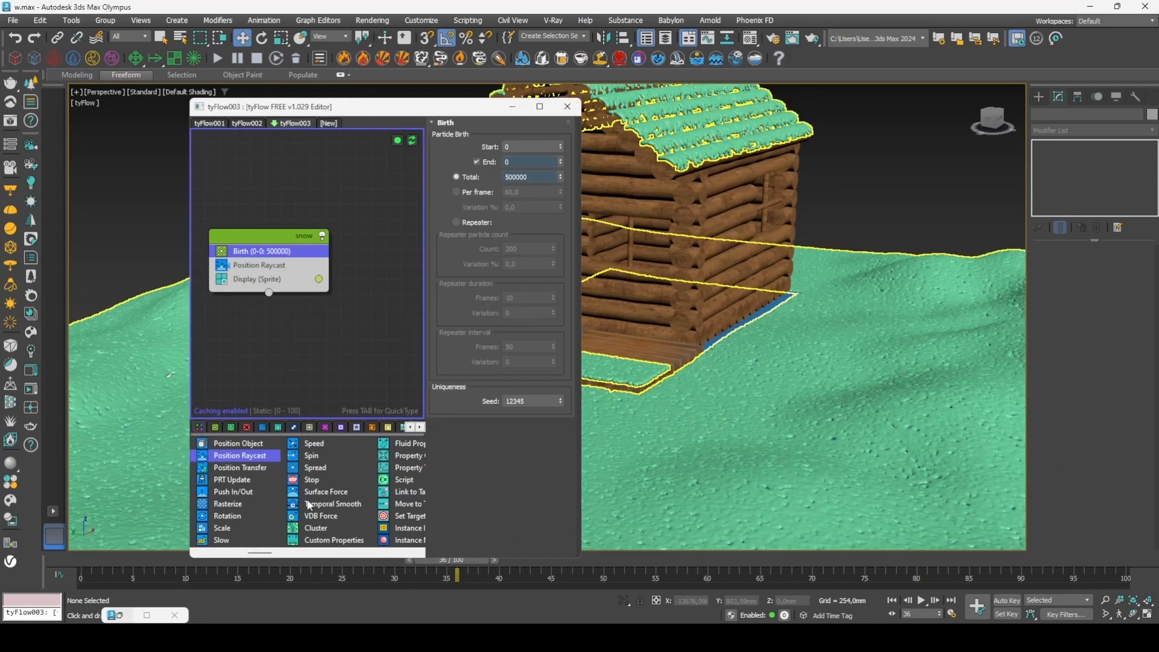
pyautogui.moveTo(222, 529); pyautogui.dragTo(259, 266)
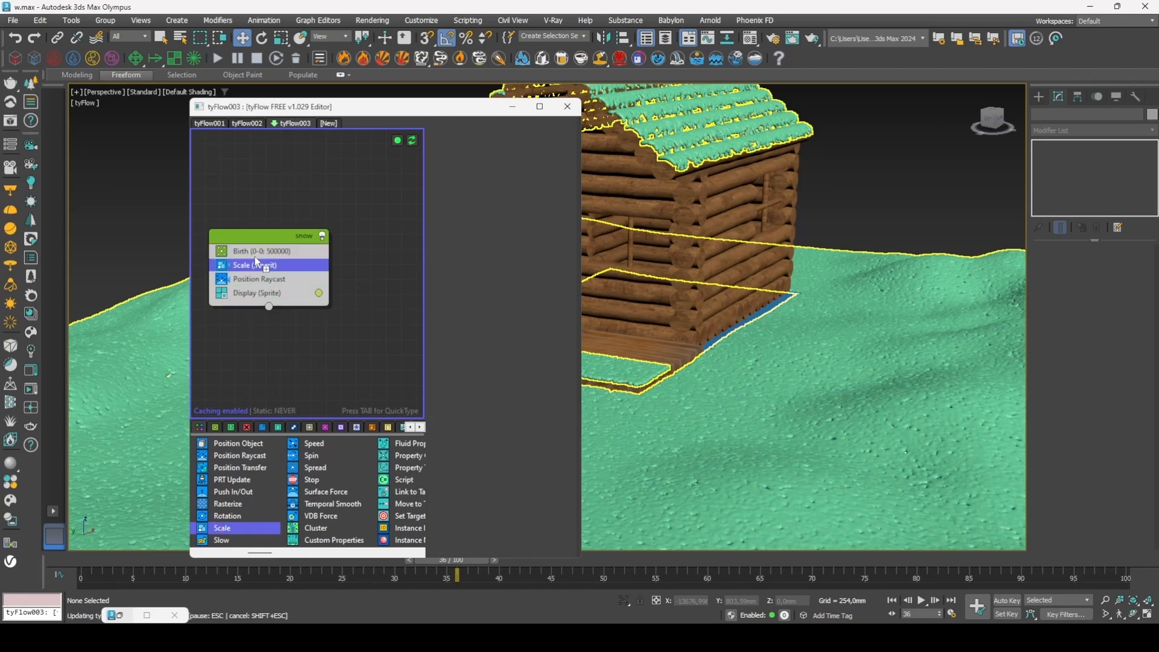
pyautogui.click(296, 266)
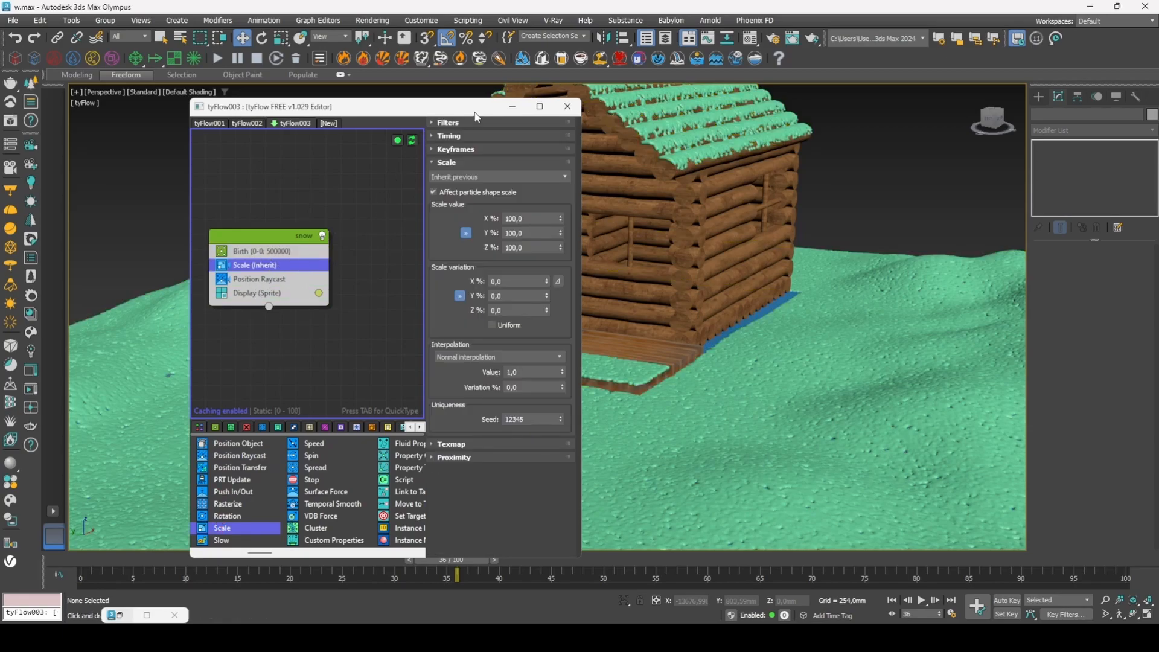
# Set the Scale operator's variation to 100 % on X, Y and Z and minimize the tyFlow editor.
pyautogui.moveTo(476, 117); pyautogui.dragTo(380, 121)
pyautogui.click(420, 285)
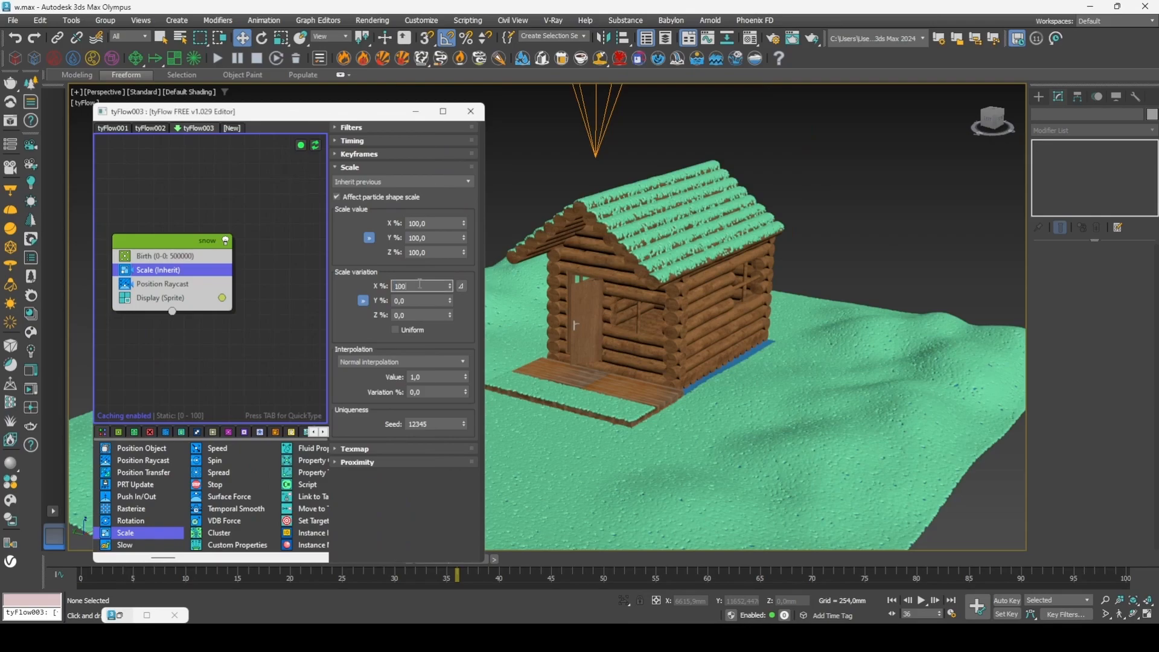
pyautogui.press('Return')
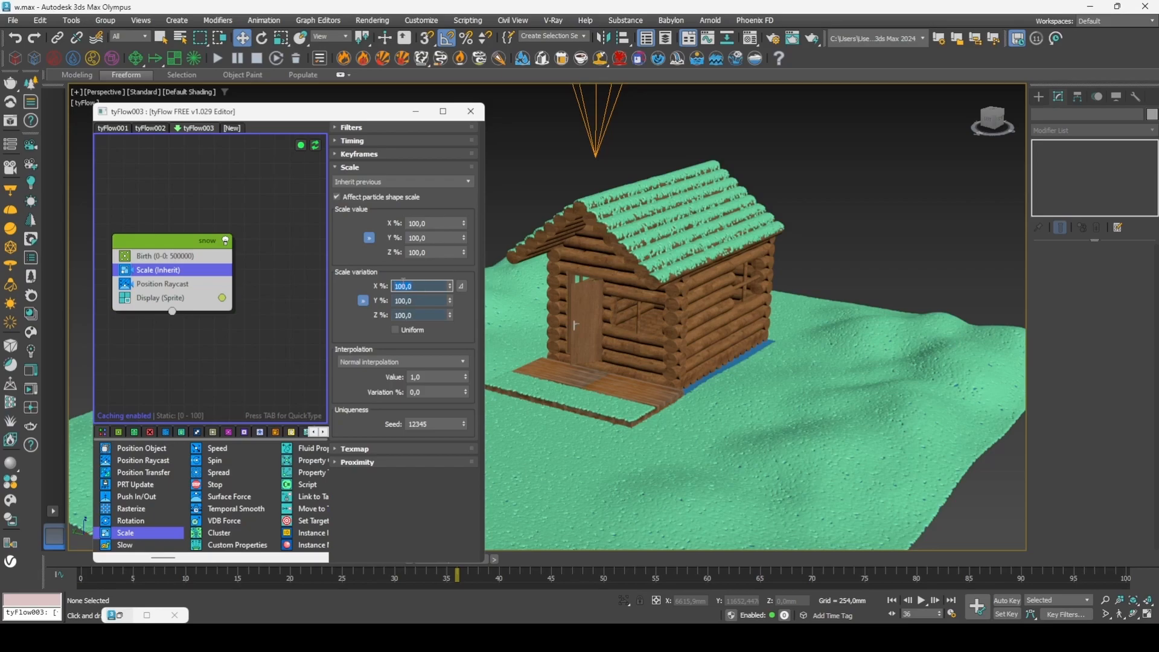
pyautogui.scroll(3, 667, 248)
pyautogui.scroll(-2, 938, 220)
pyautogui.scroll(-3, 828, 270)
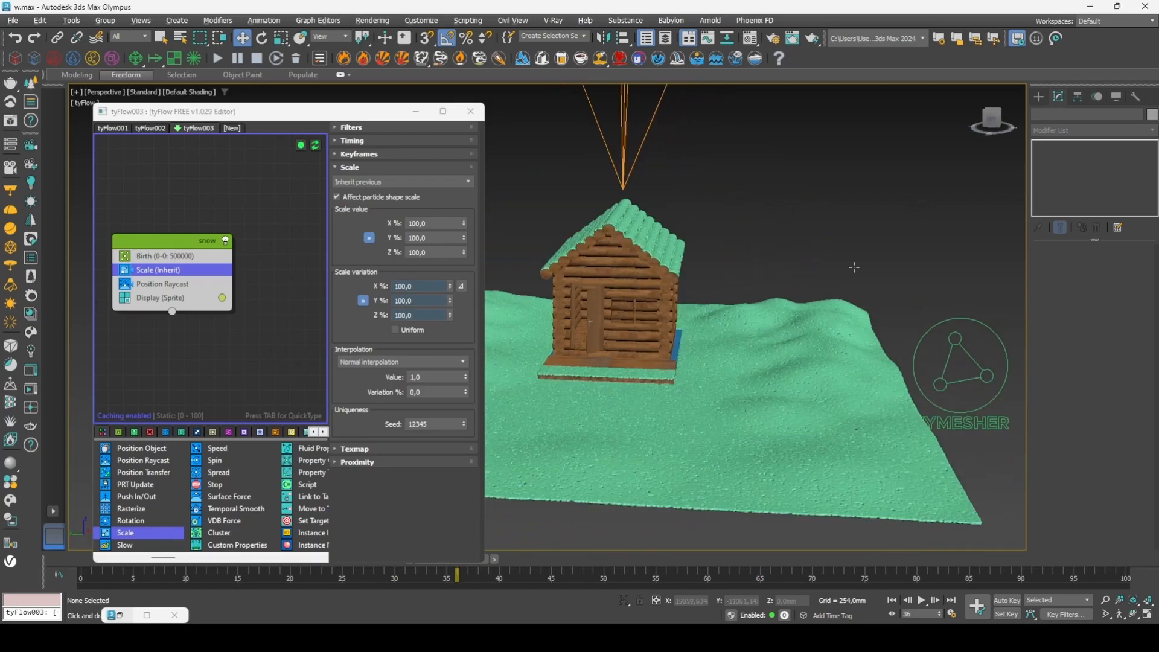
pyautogui.scroll(5, 854, 267)
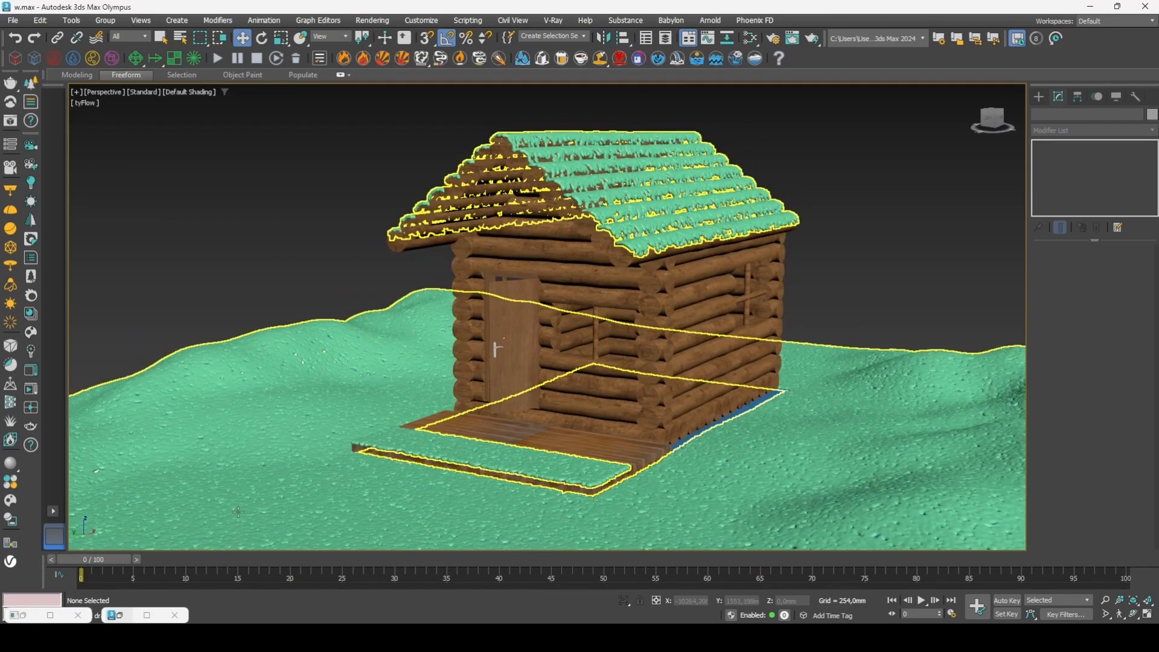
# Assign the existing snow material from the Slate Material Editor to the terrain plane and the tyMesher snow mesh.
pyautogui.press('m')
pyautogui.scroll(3, 510, 291)
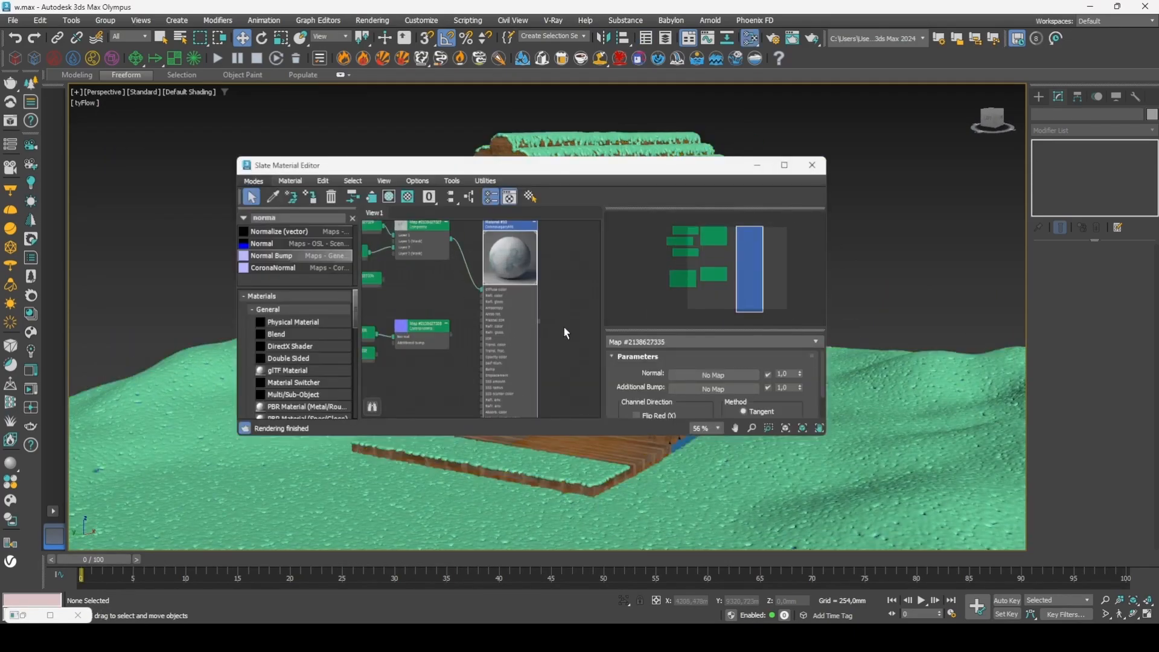
pyautogui.moveTo(569, 326); pyautogui.dragTo(429, 331, button='middle')
pyautogui.moveTo(513, 165); pyautogui.dragTo(369, 122)
pyautogui.moveTo(273, 282); pyautogui.dragTo(621, 396)
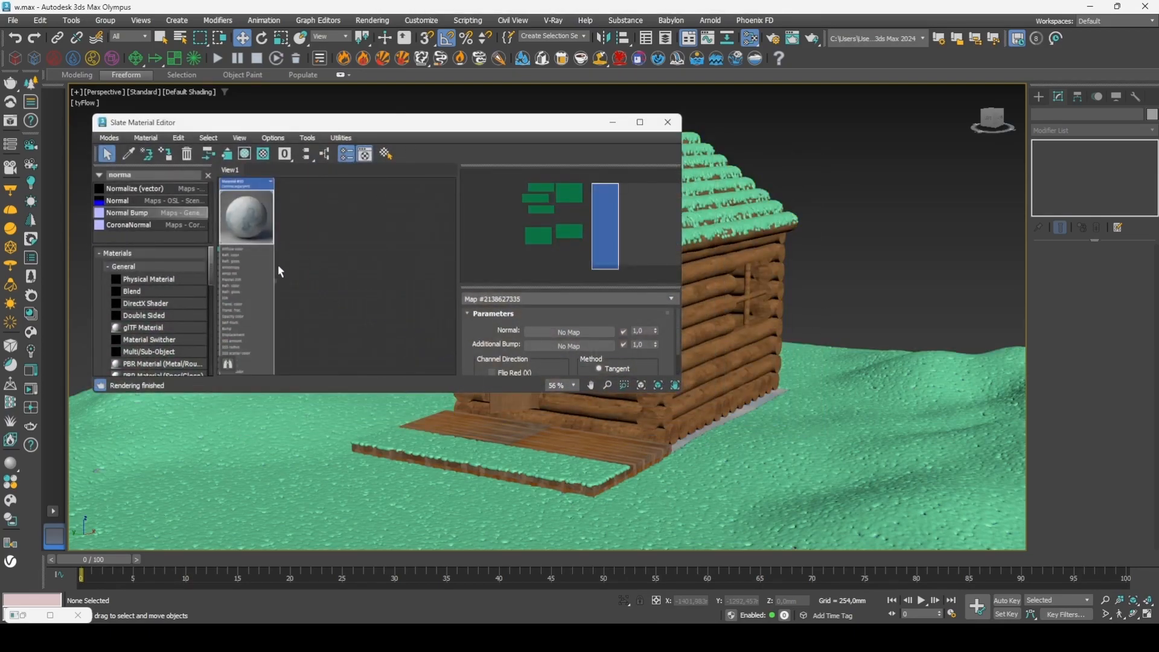
pyautogui.moveTo(277, 279); pyautogui.dragTo(702, 489)
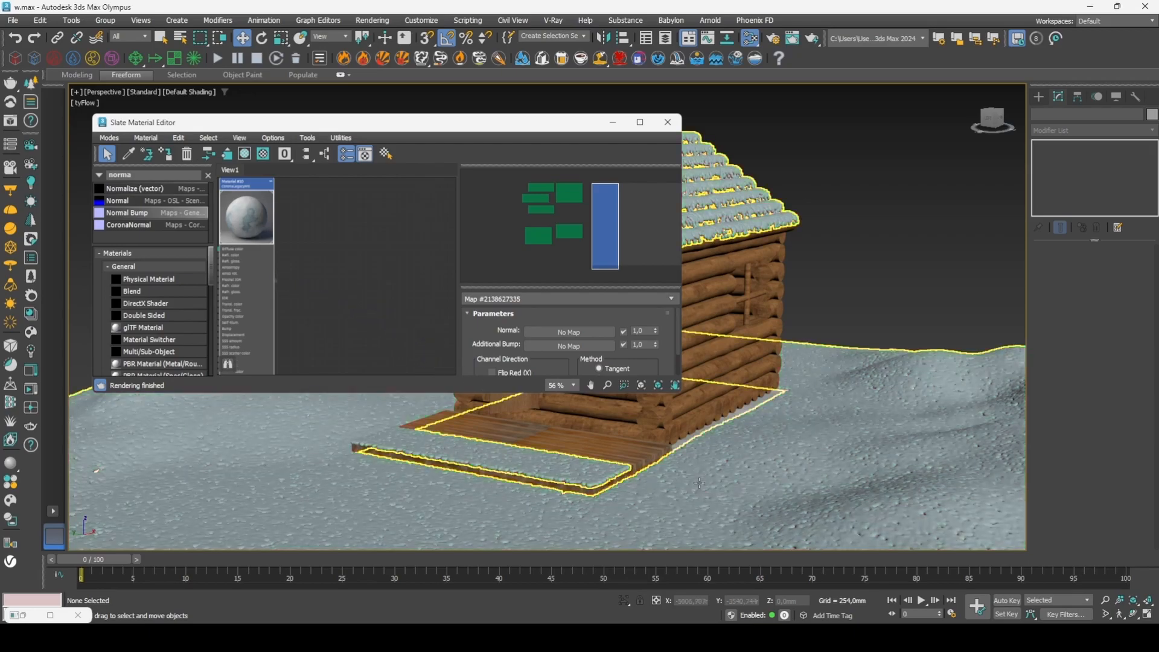
pyautogui.click(612, 123)
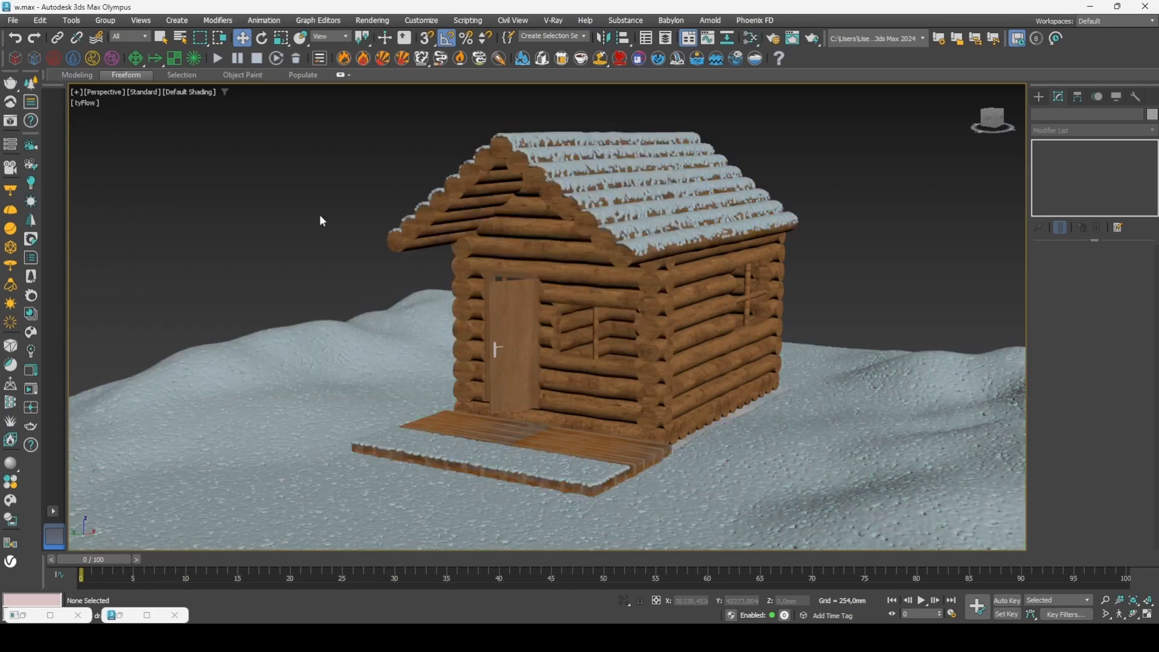
# Assign a Bitmap of a snowy winter landscape as the scene's environment map.
pyautogui.press('8')
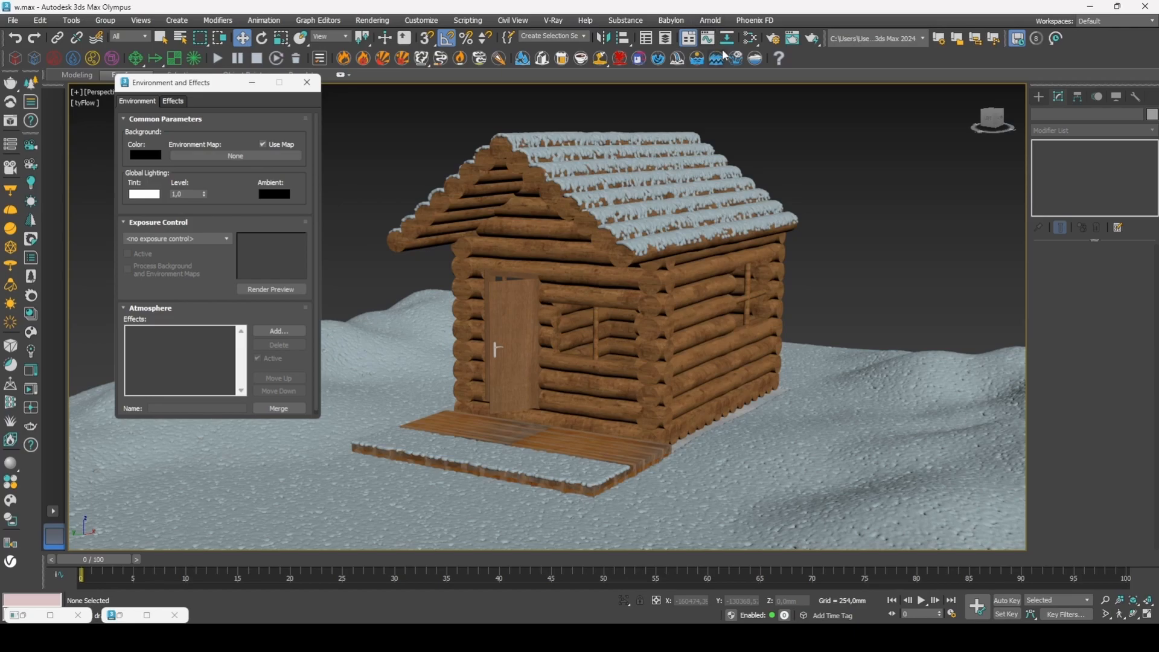
pyautogui.click(773, 38)
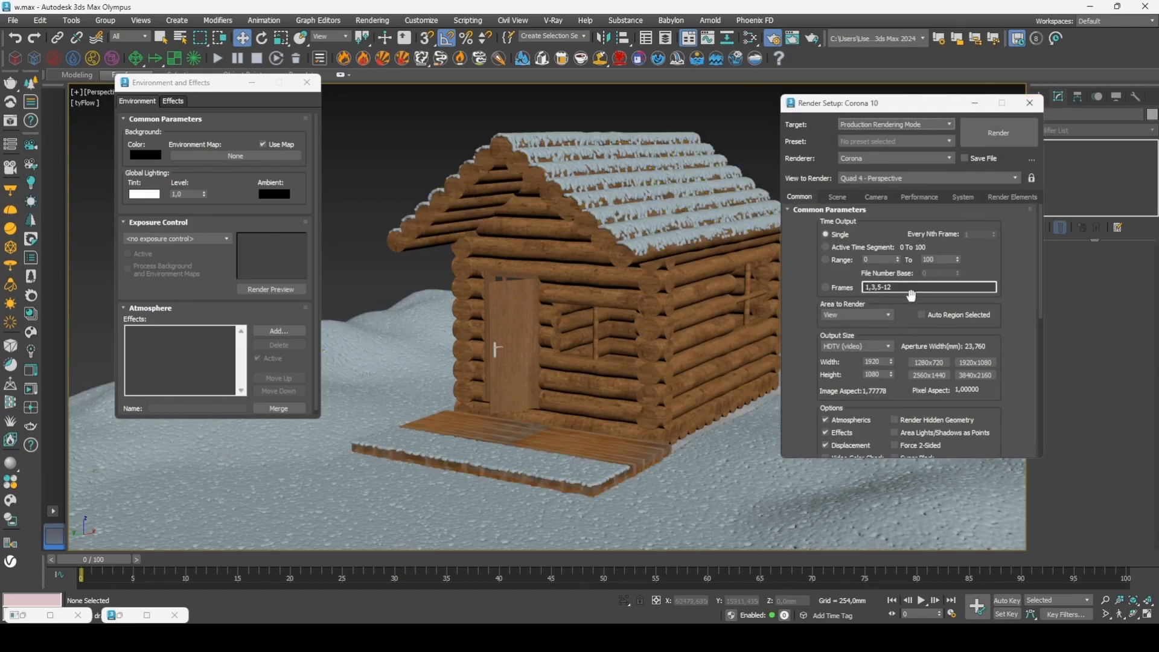
pyautogui.click(845, 198)
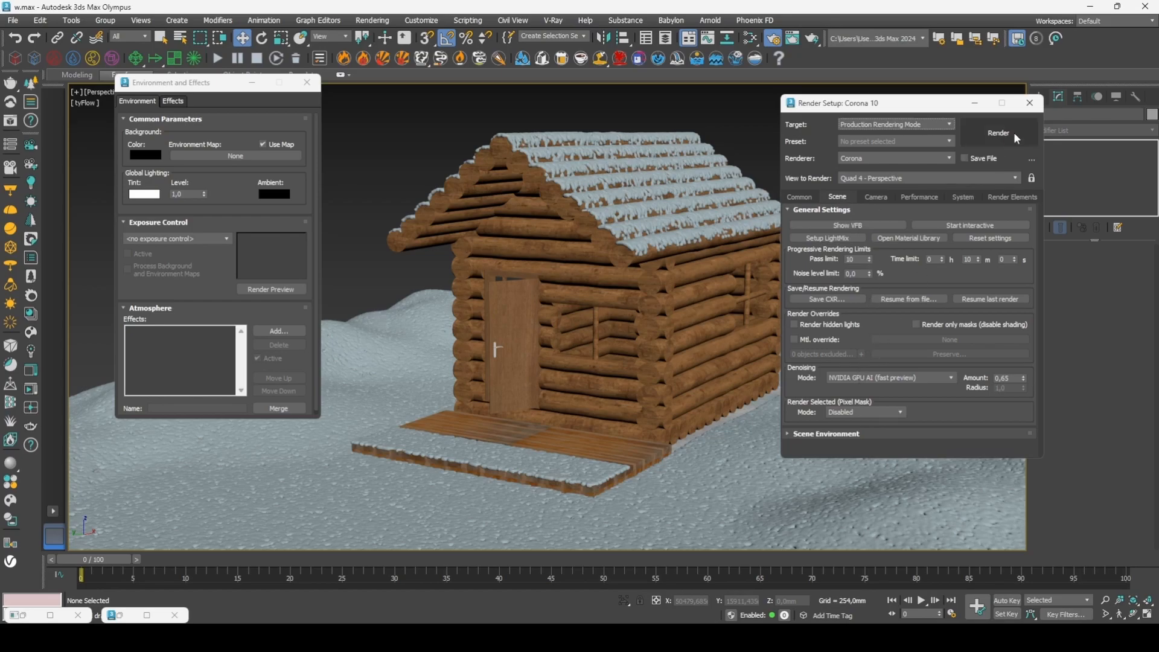
pyautogui.click(1029, 103)
pyautogui.click(212, 156)
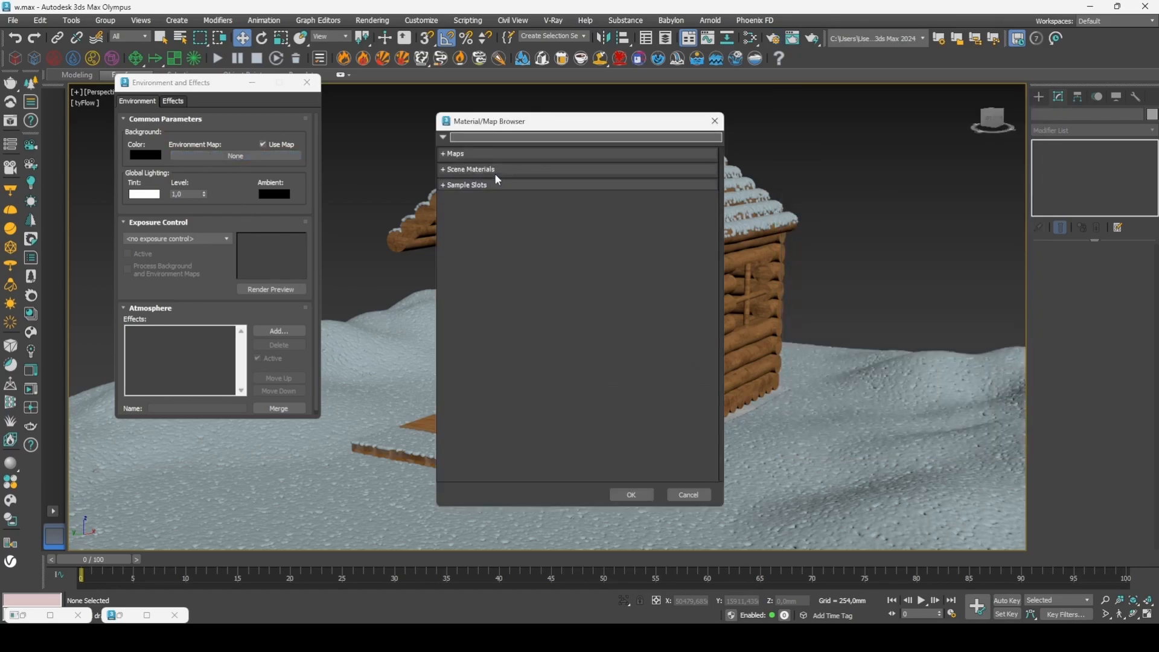
pyautogui.click(489, 155)
pyautogui.click(472, 191)
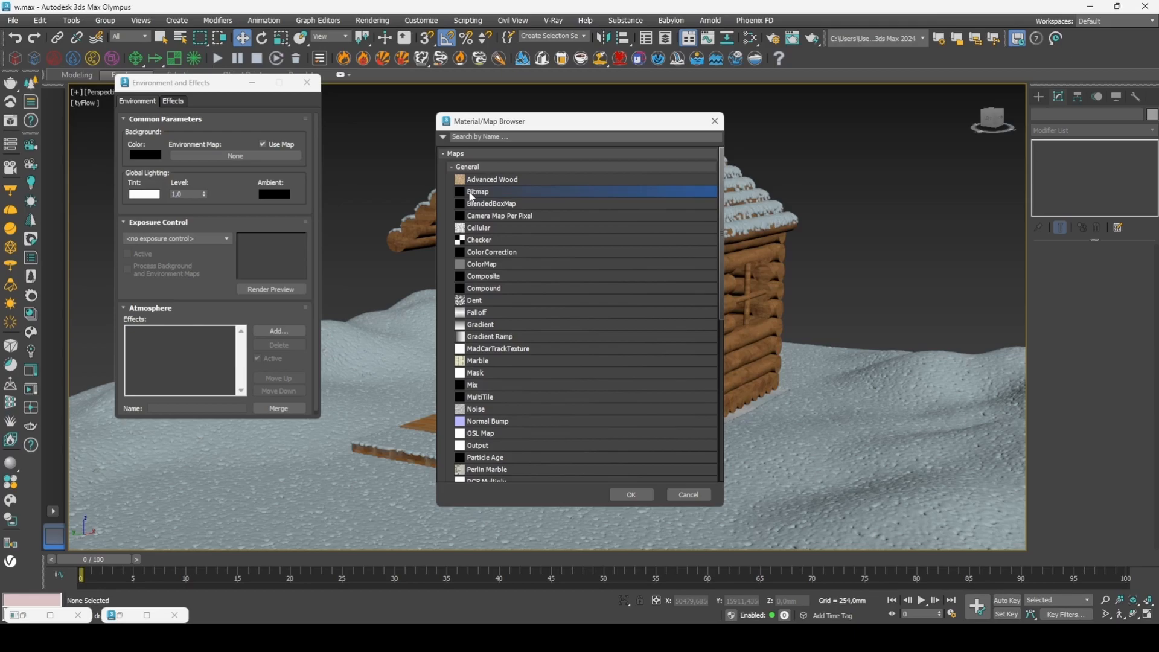
pyautogui.doubleClick(472, 193)
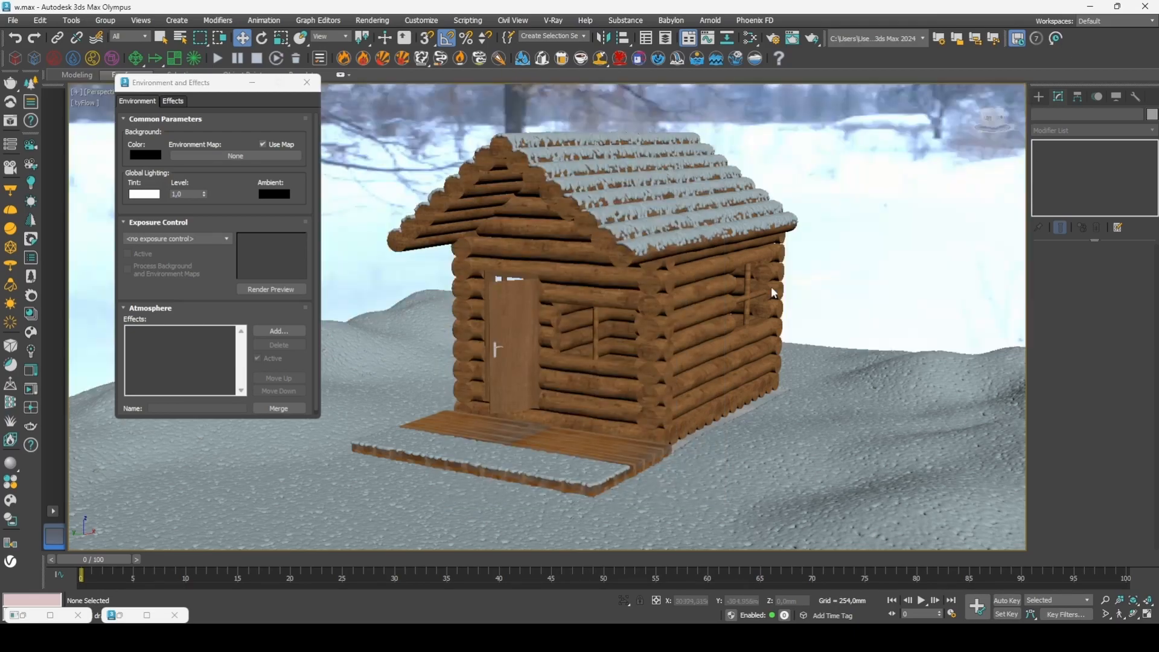
# Switch the Slate Material Editor to the Compact Material Editor and pick the material from the cabin's front log wall.
pyautogui.press('m')
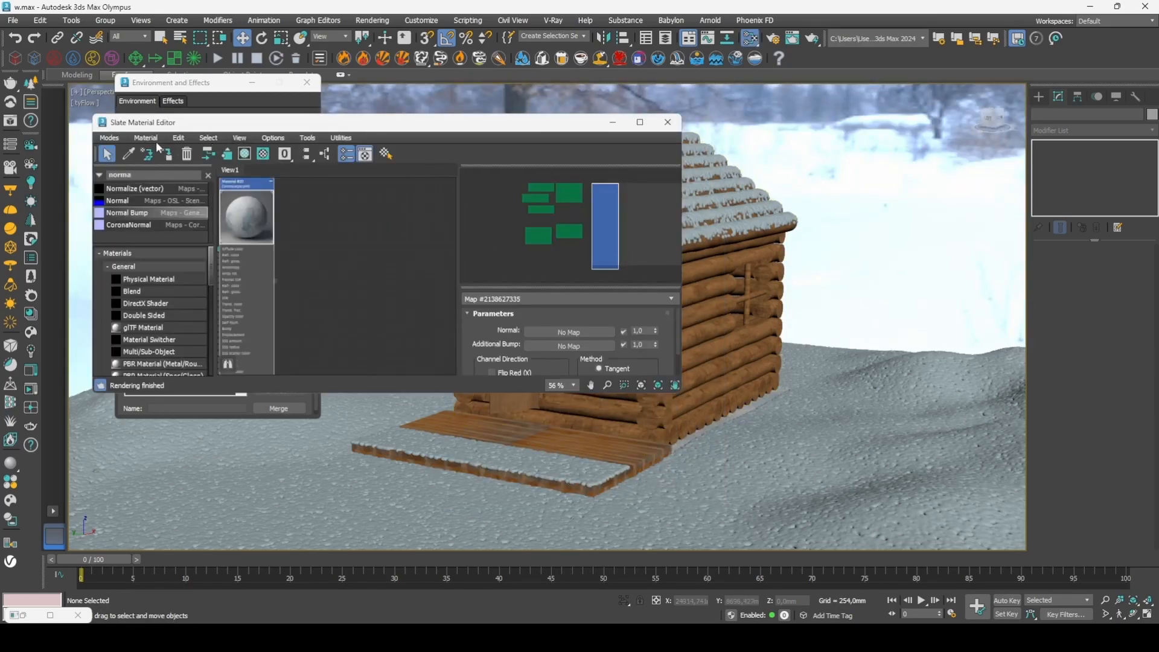
pyautogui.click(110, 138)
pyautogui.click(126, 152)
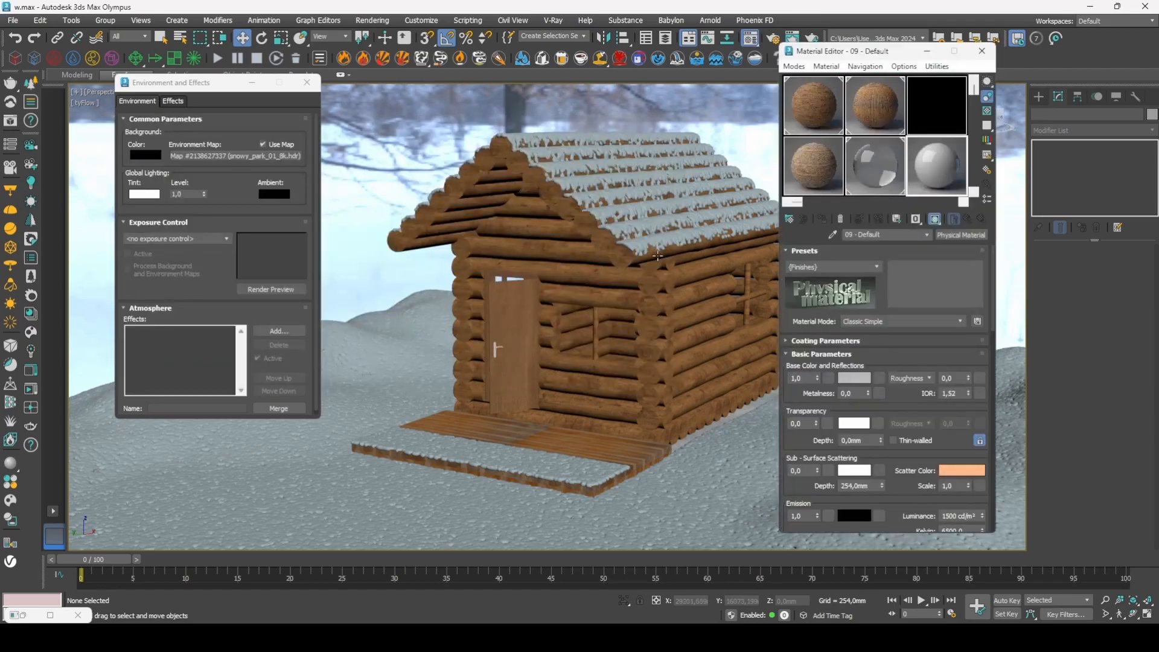
pyautogui.click(635, 248)
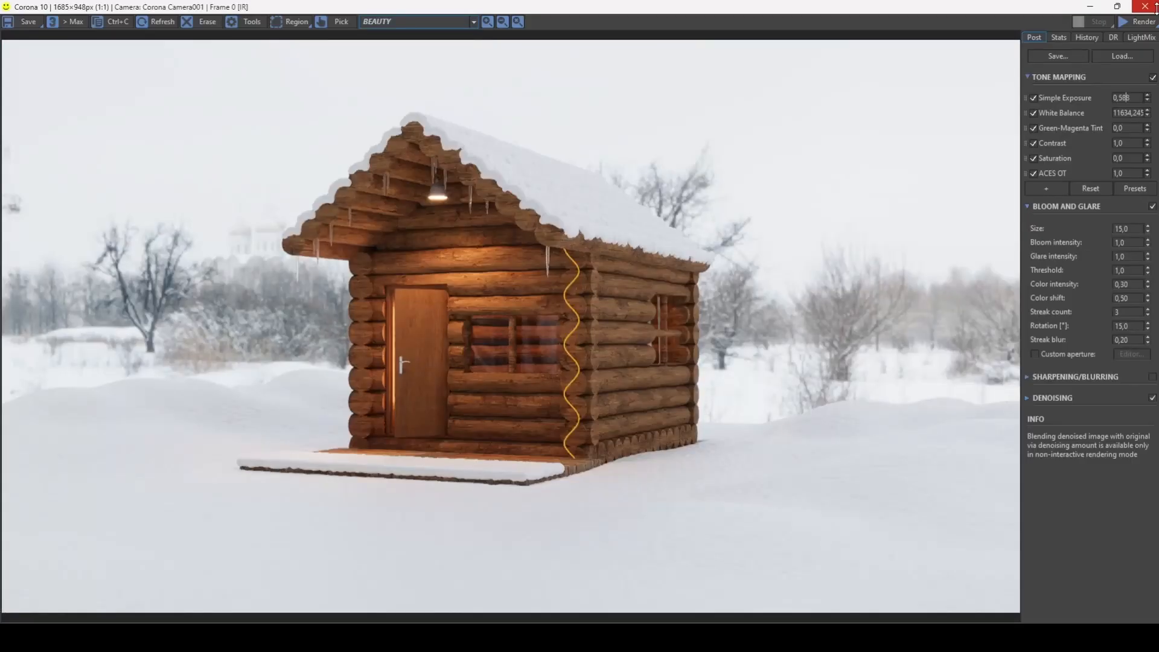
# Set the render's Simple Exposure to about -0.836 and its White Balance to about 9612.75 in the tone mapping.
pyautogui.moveTo(1147, 97); pyautogui.dragTo(1136, 221)
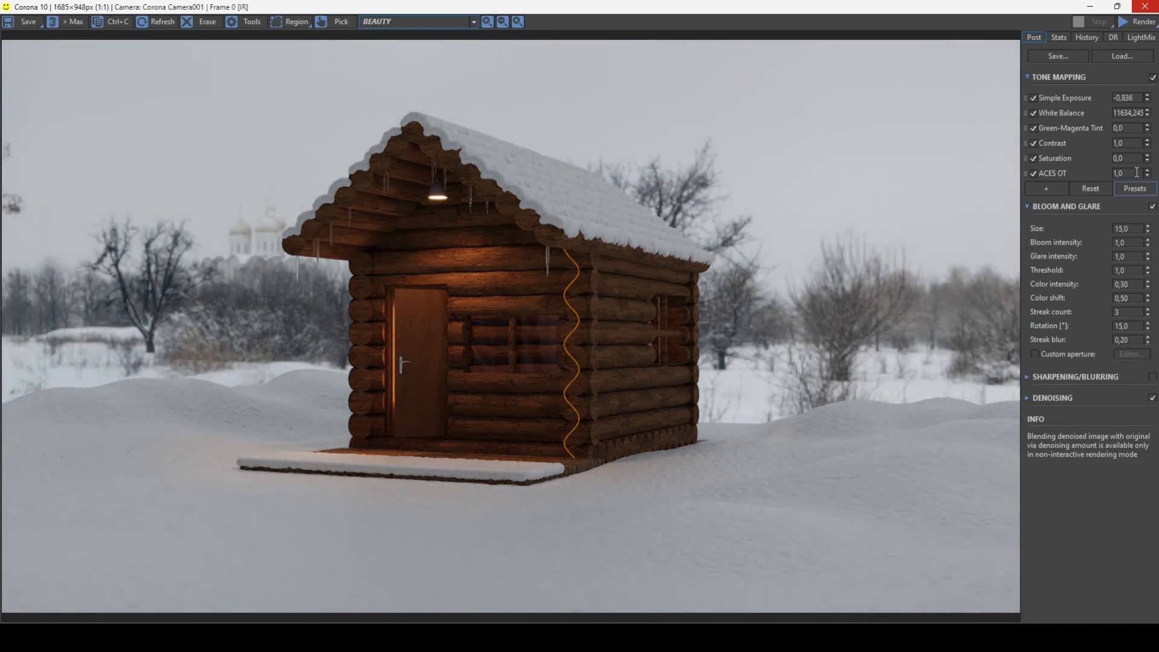
pyautogui.moveTo(1148, 118); pyautogui.dragTo(1124, 218)
pyautogui.rightClick(1147, 116)
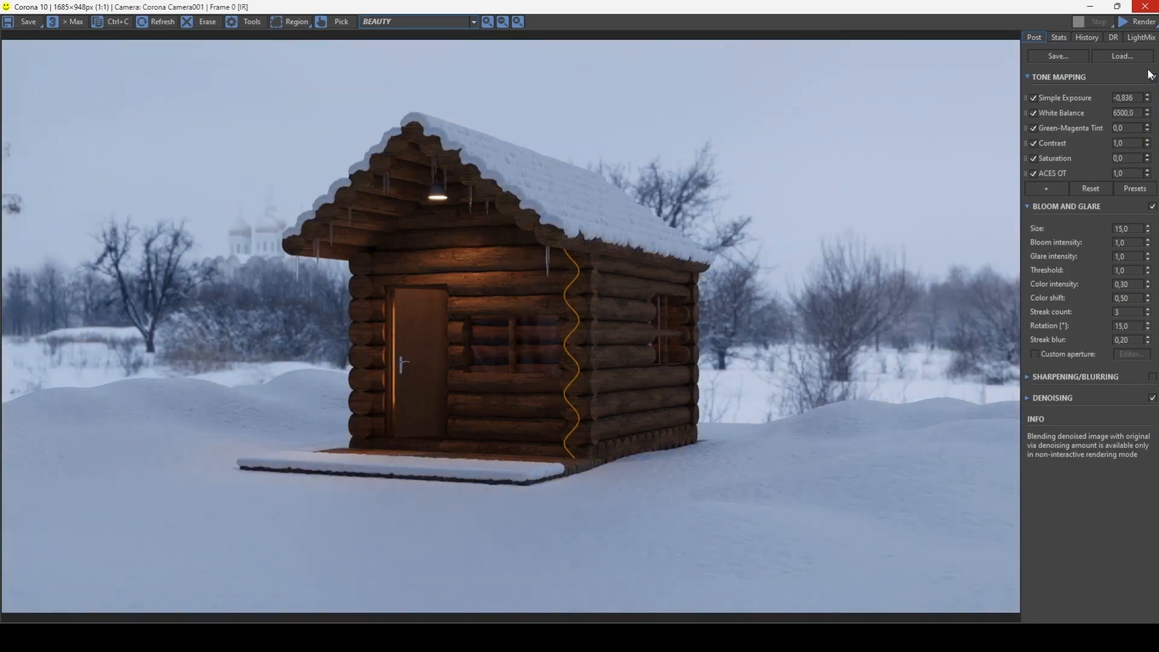
pyautogui.moveTo(1147, 113); pyautogui.dragTo(1145, 55)
pyautogui.scroll(2, 450, 95)
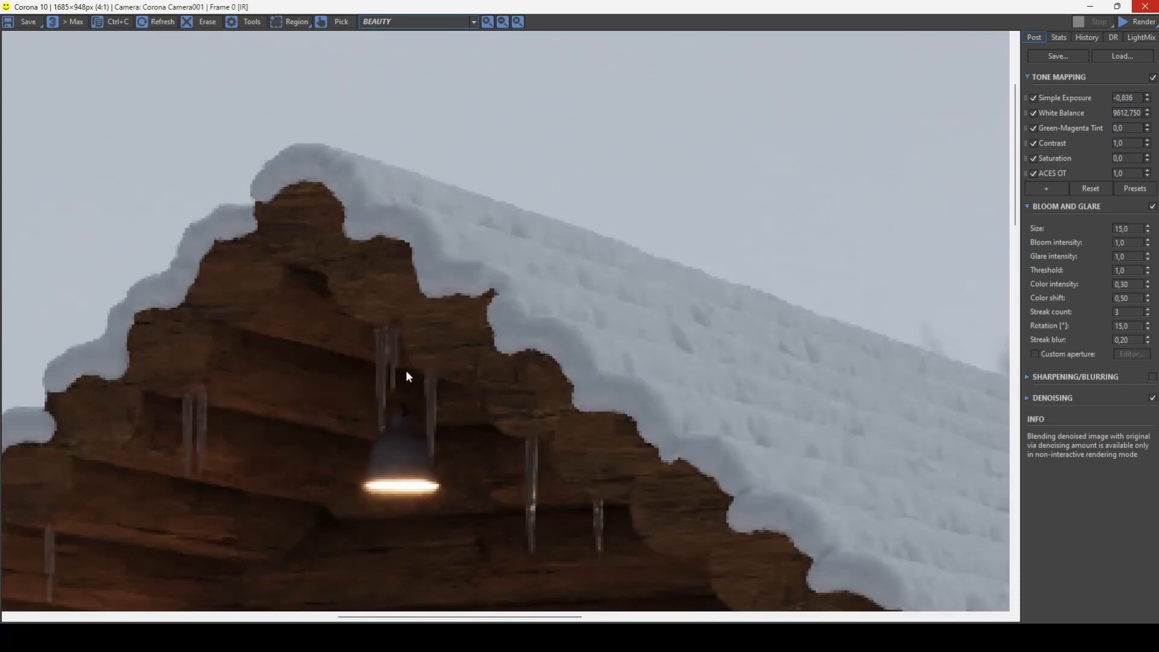
pyautogui.scroll(-1, 403, 373)
pyautogui.scroll(1, 513, 373)
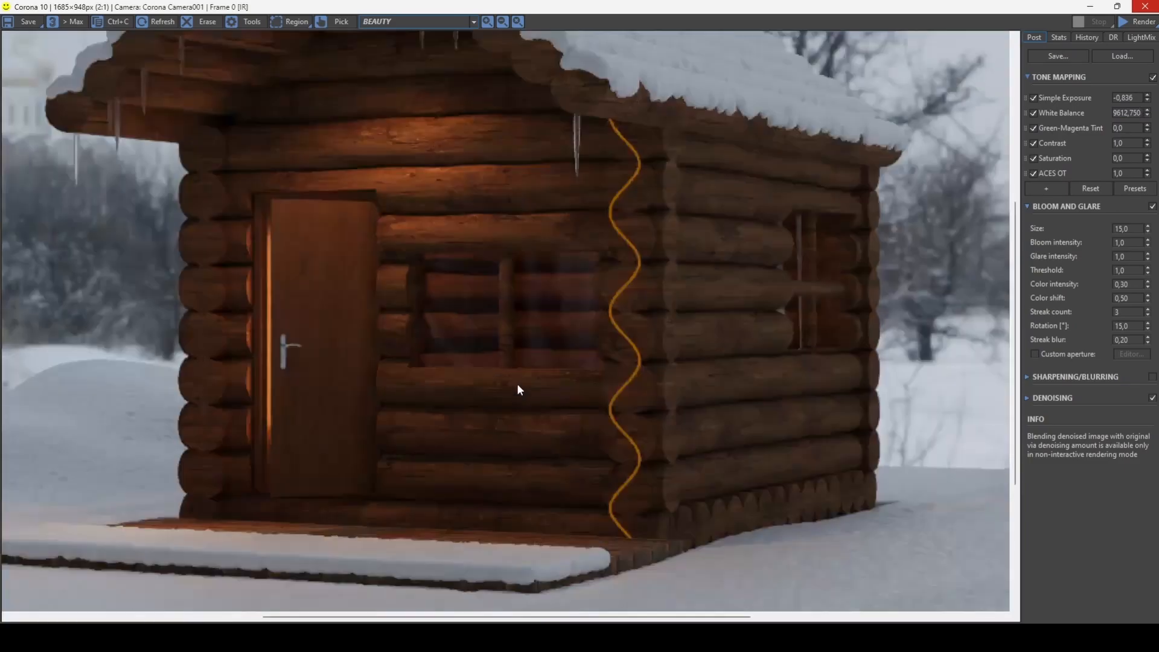
pyautogui.scroll(-2, 516, 353)
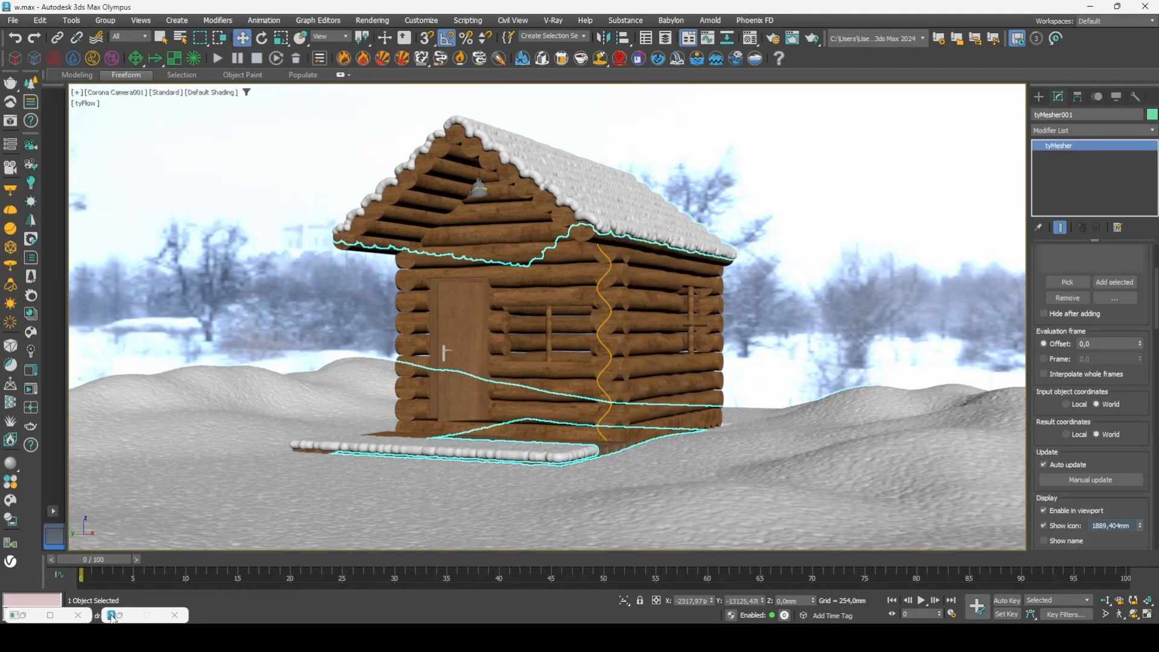
# Set the neon Corona Light Material's intensity to 2 and start the interactive render of the camera view.
pyautogui.click(116, 615)
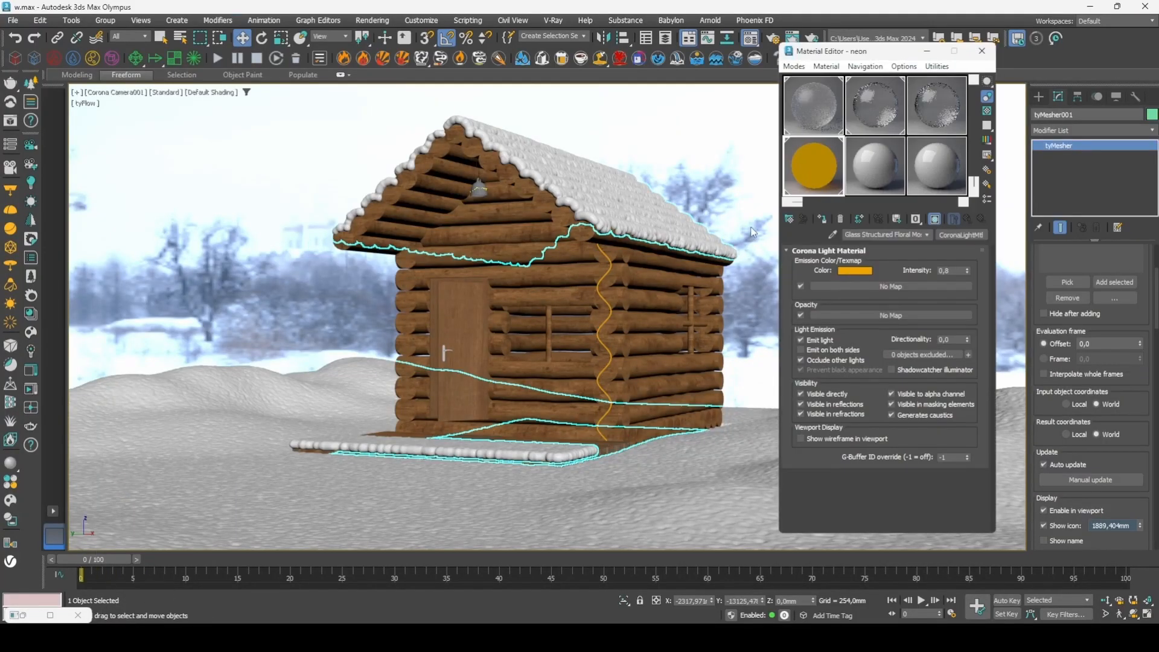
pyautogui.click(953, 271)
pyautogui.write('2')
pyautogui.press('Return')
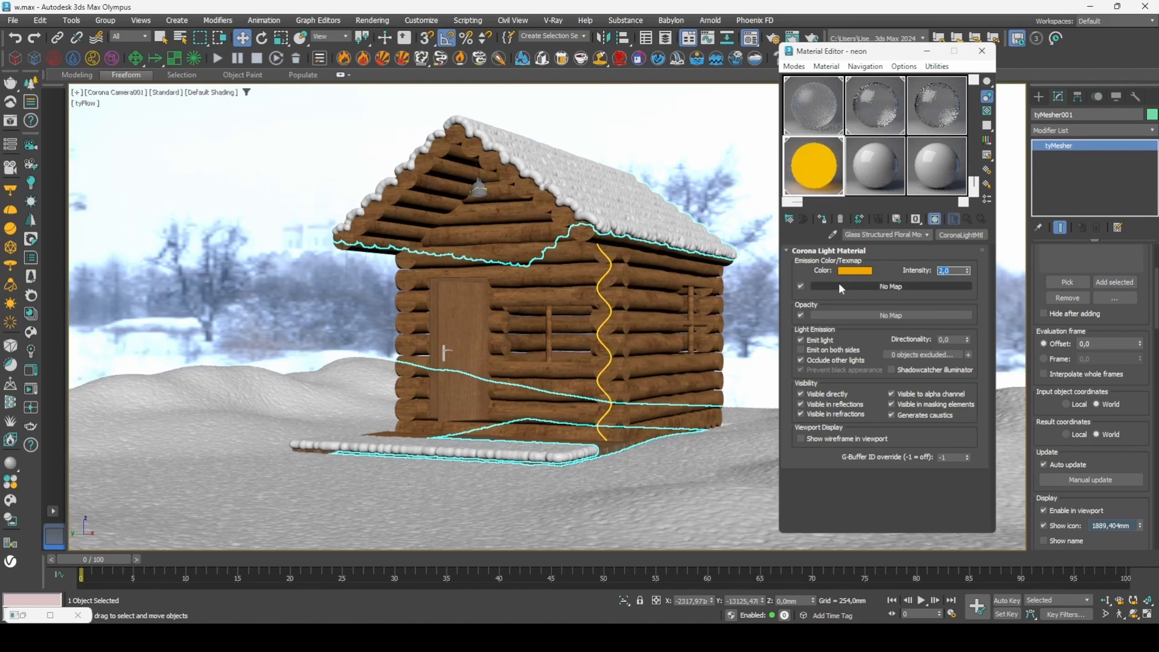
pyautogui.click(32, 390)
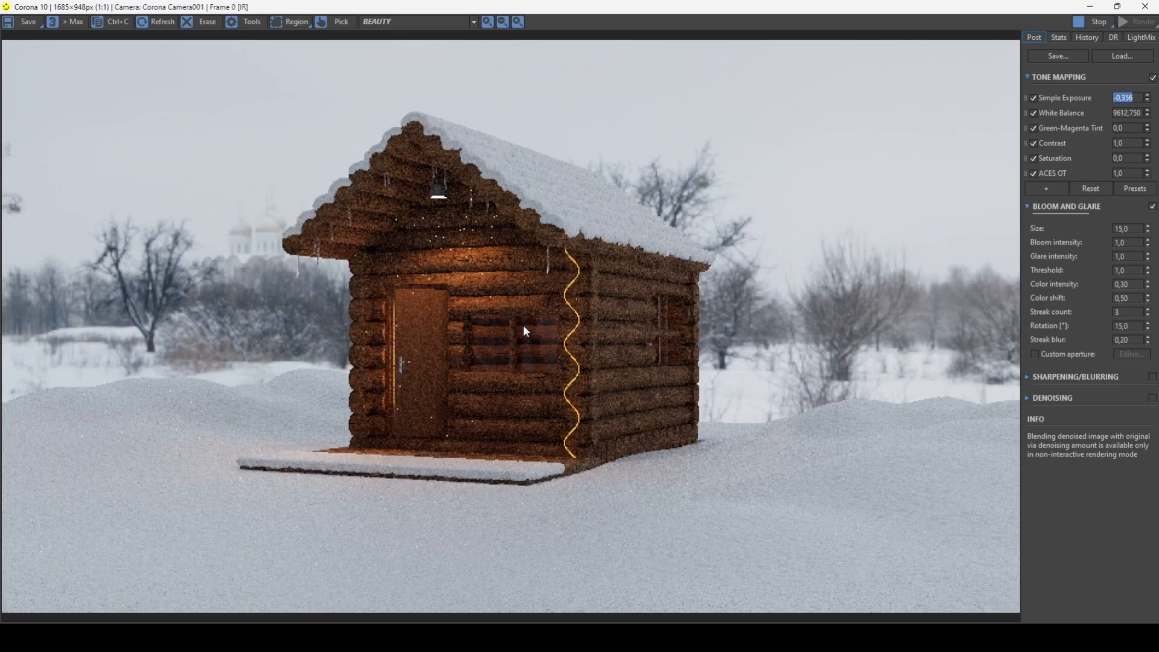
# Examine the rendered cabin up close, checking the roof snow, icicles, deck snow, door, windows and neon strip.
pyautogui.scroll(1, 523, 325)
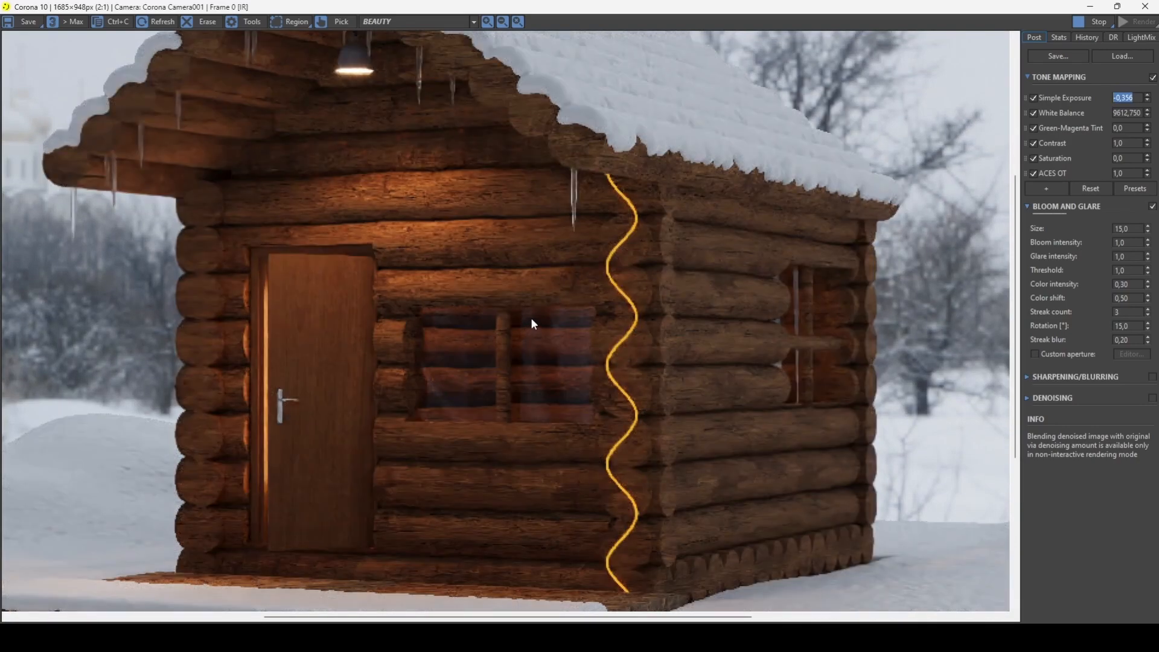
pyautogui.scroll(-1, 357, 129)
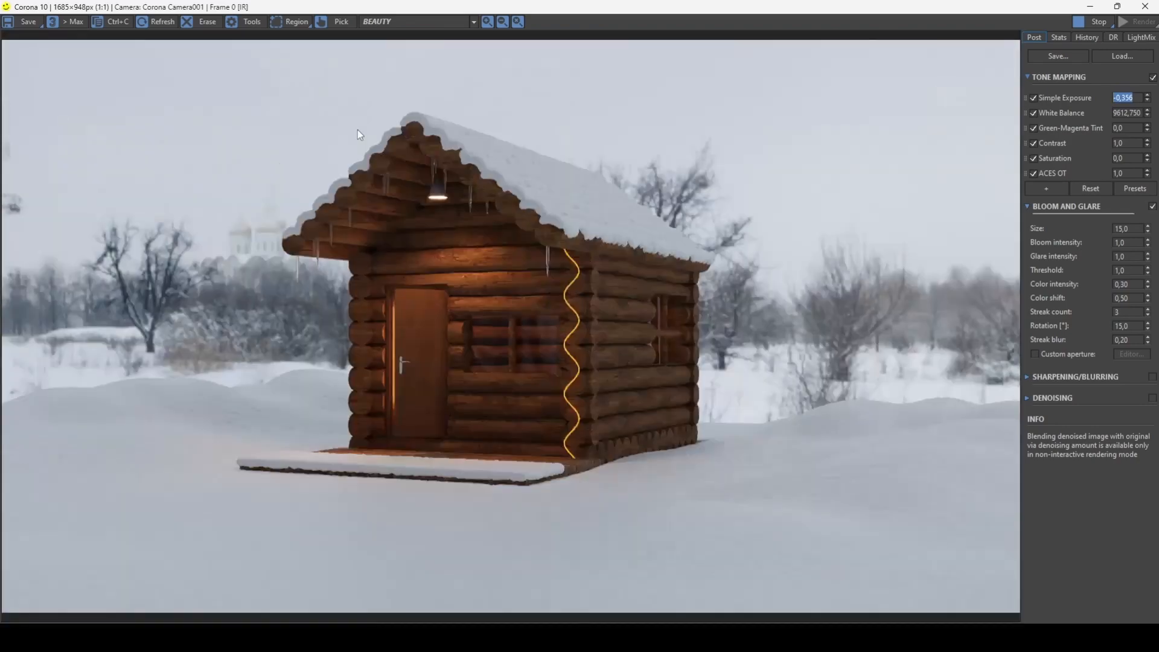
pyautogui.scroll(1, 450, 468)
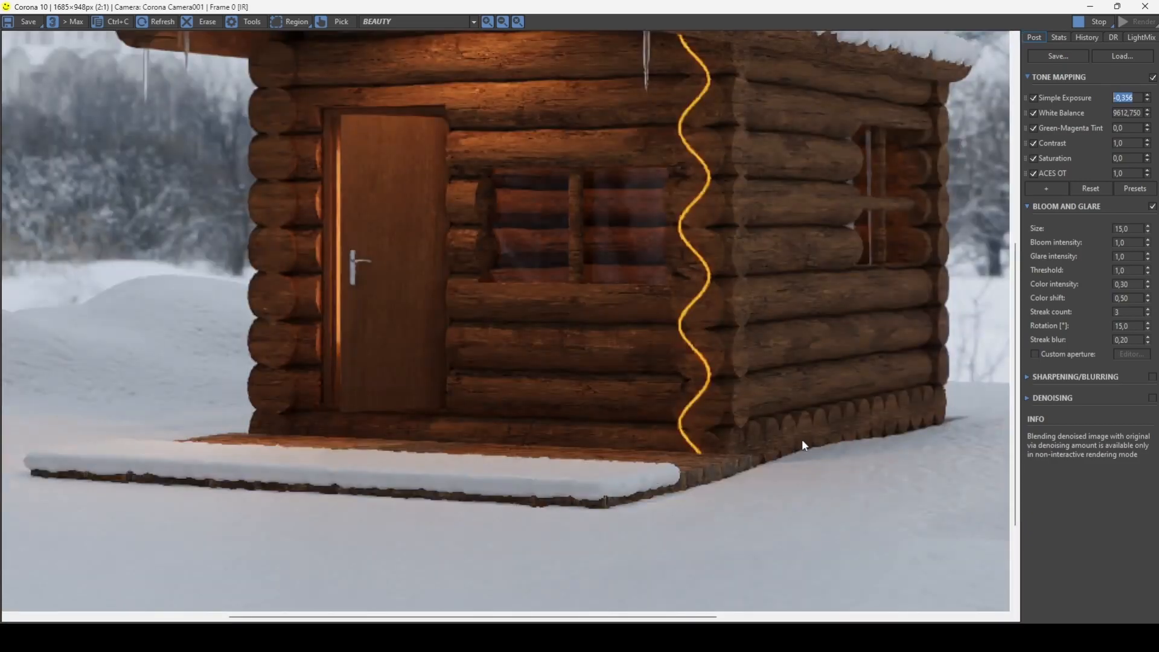
pyautogui.scroll(-1, 802, 445)
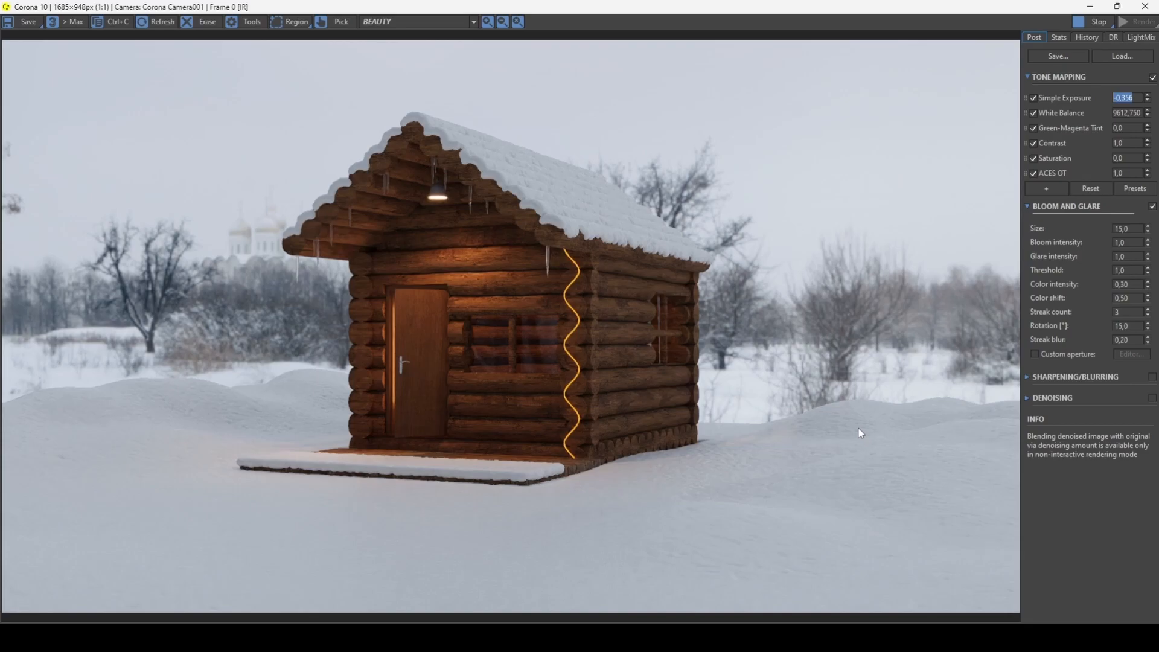
pyautogui.scroll(1, 445, 328)
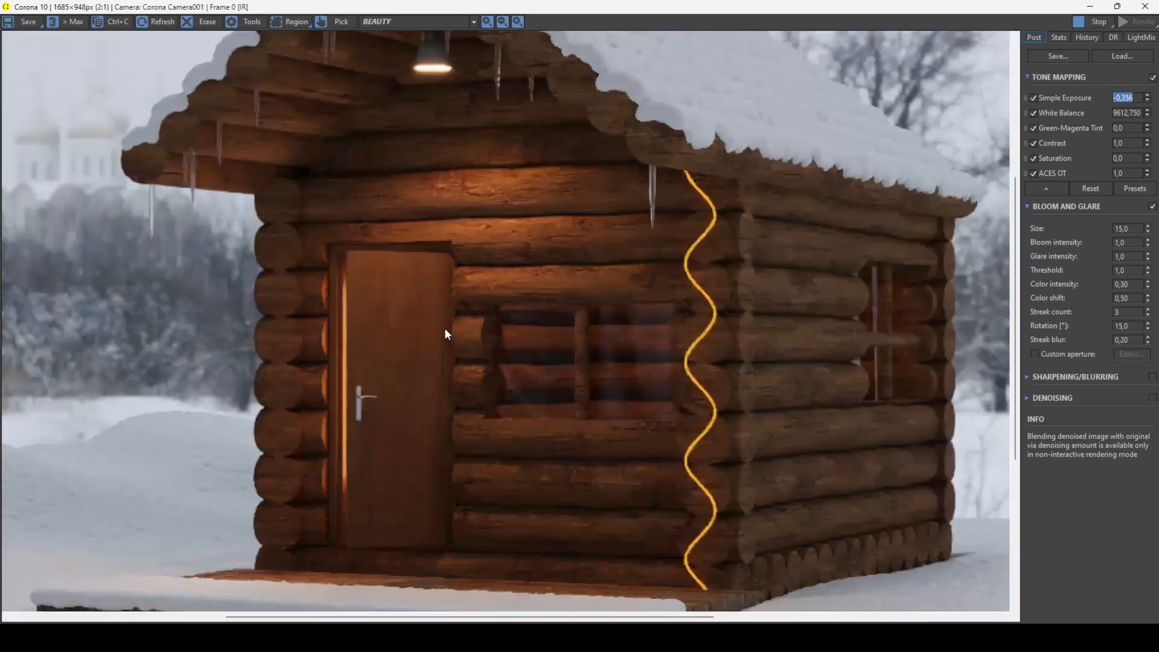
pyautogui.scroll(-1, 465, 298)
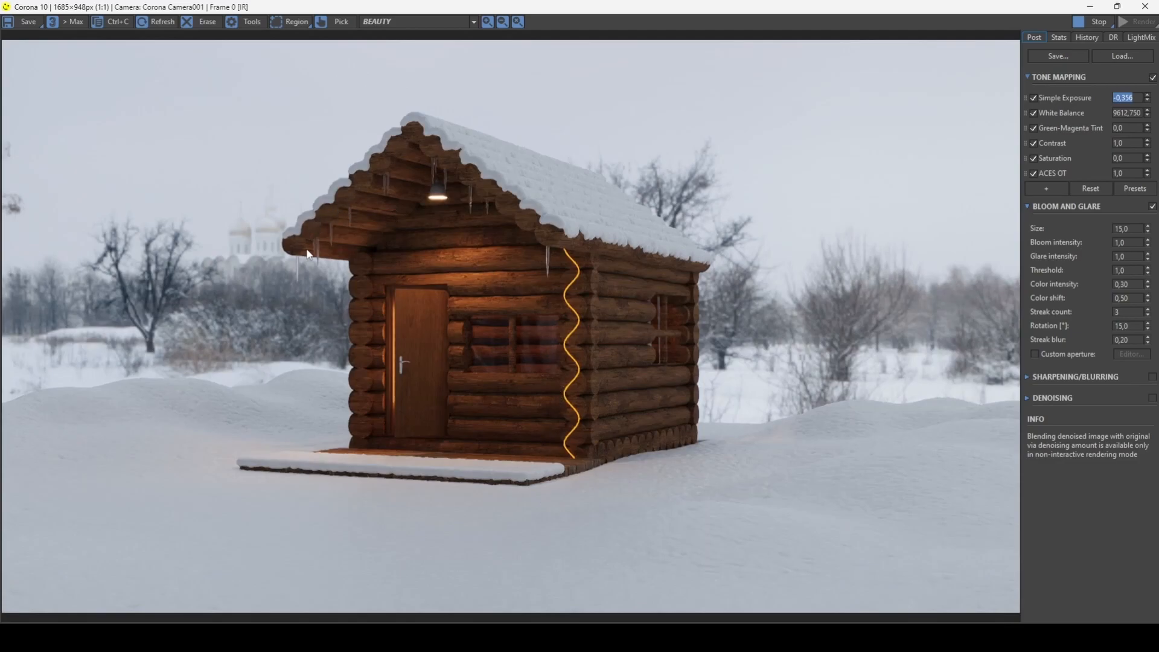
pyautogui.scroll(2, 588, 227)
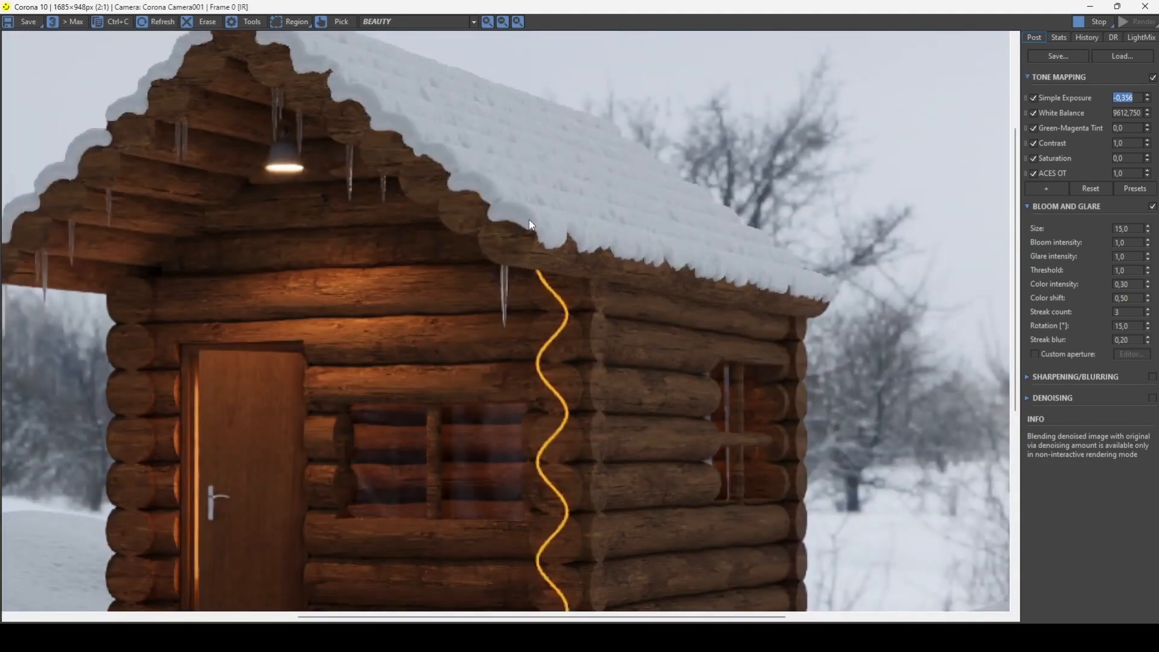
pyautogui.scroll(-2, 733, 302)
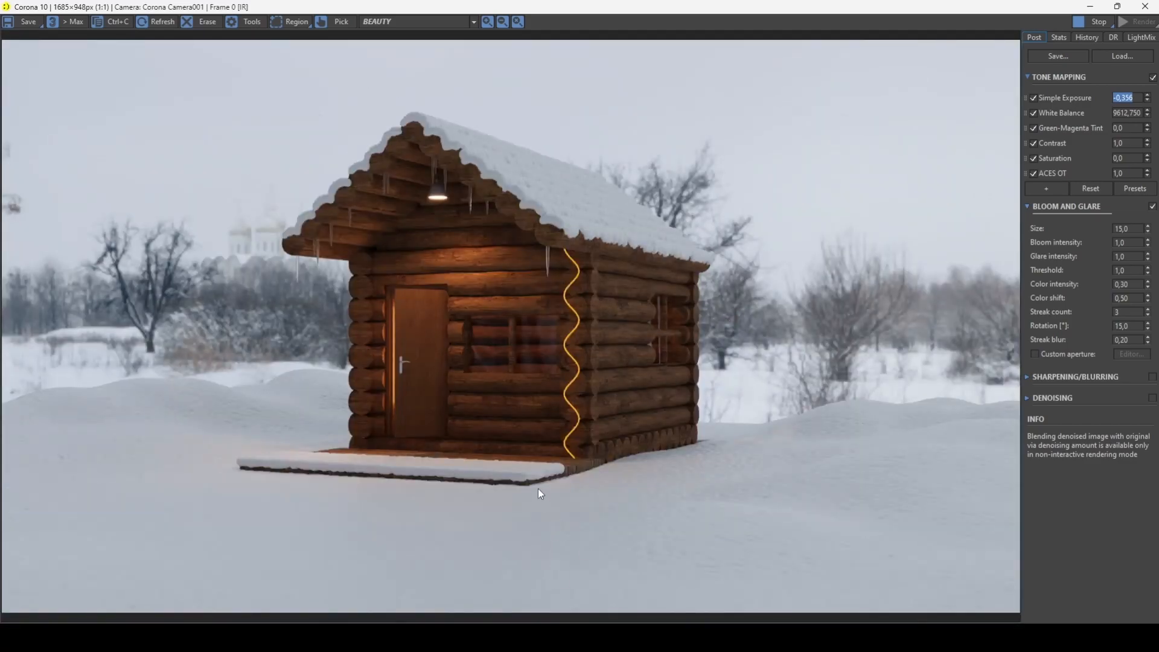
pyautogui.scroll(1, 537, 488)
pyautogui.scroll(-1, 538, 488)
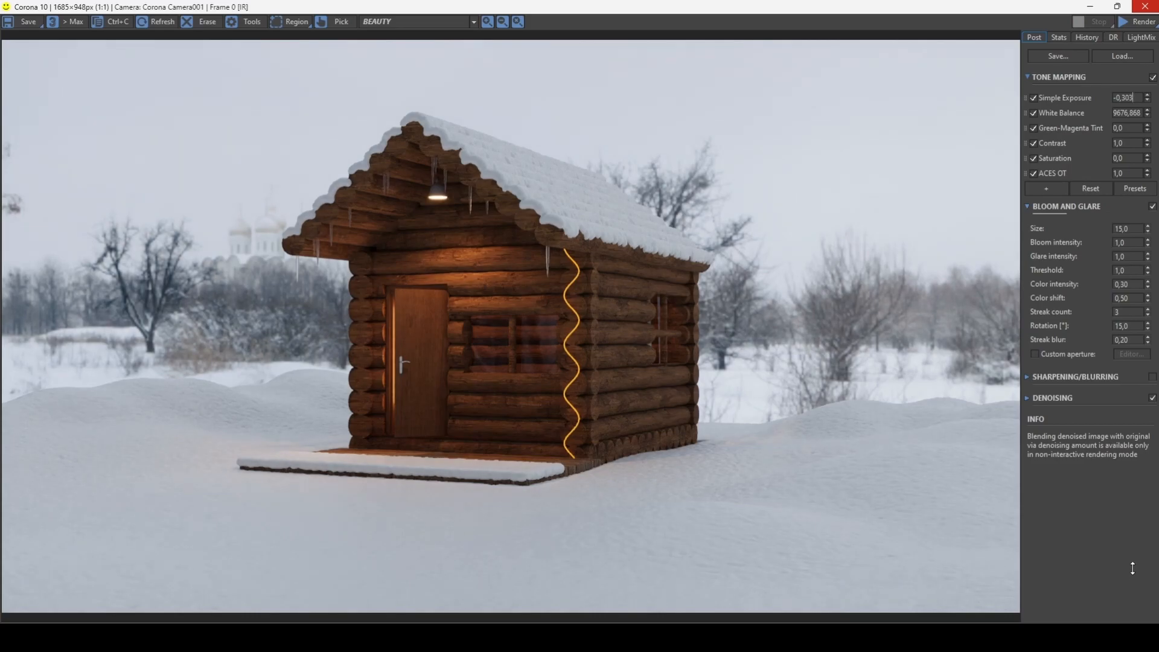
# Raise the finished render's Simple Exposure to about 0.069.
pyautogui.moveTo(1133, 568); pyautogui.dragTo(1109, 512)
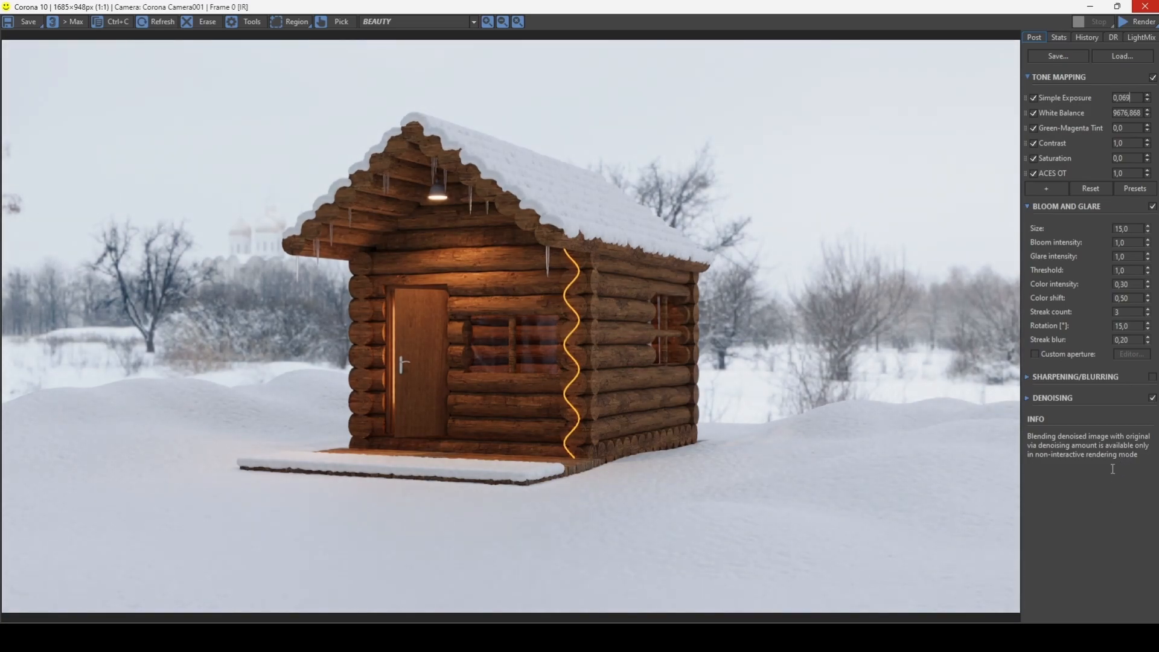